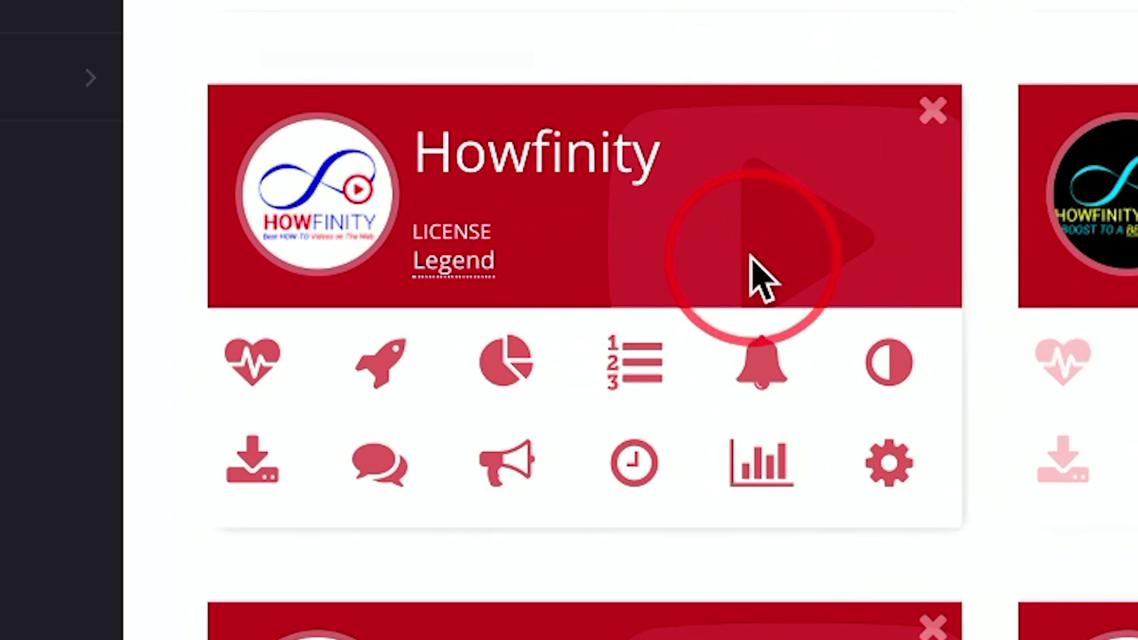
Step: Open the Howfinity channel's Manage AB Tests page from the dashboard
click(891, 364)
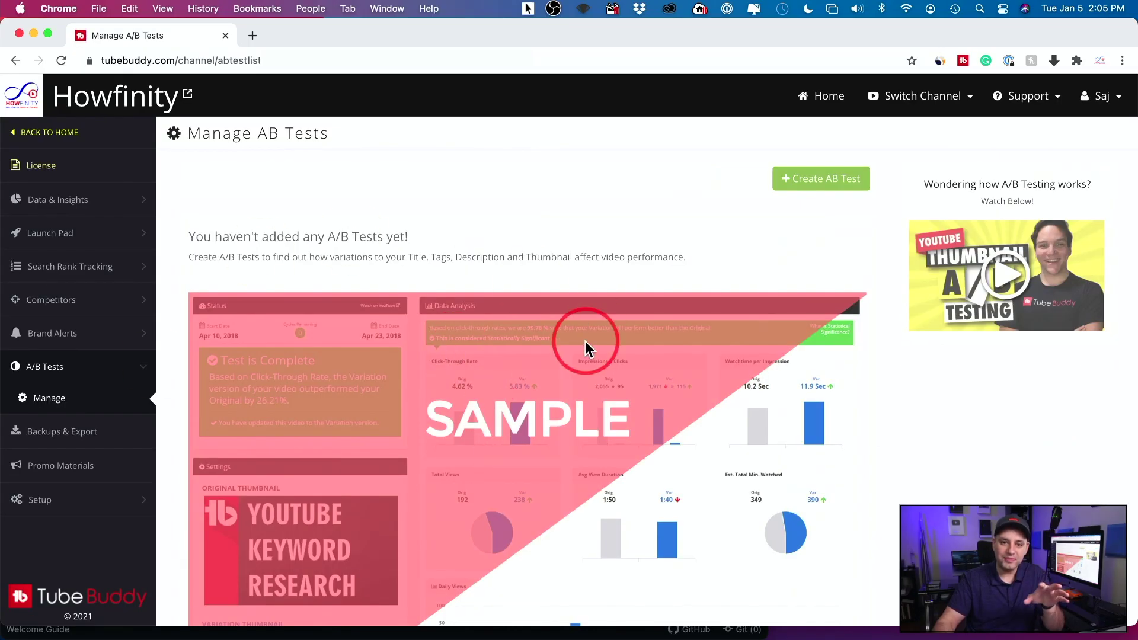
Step: Create a new A/B test for 'How to Invest in Stocks for Beginners in 2021'
click(821, 181)
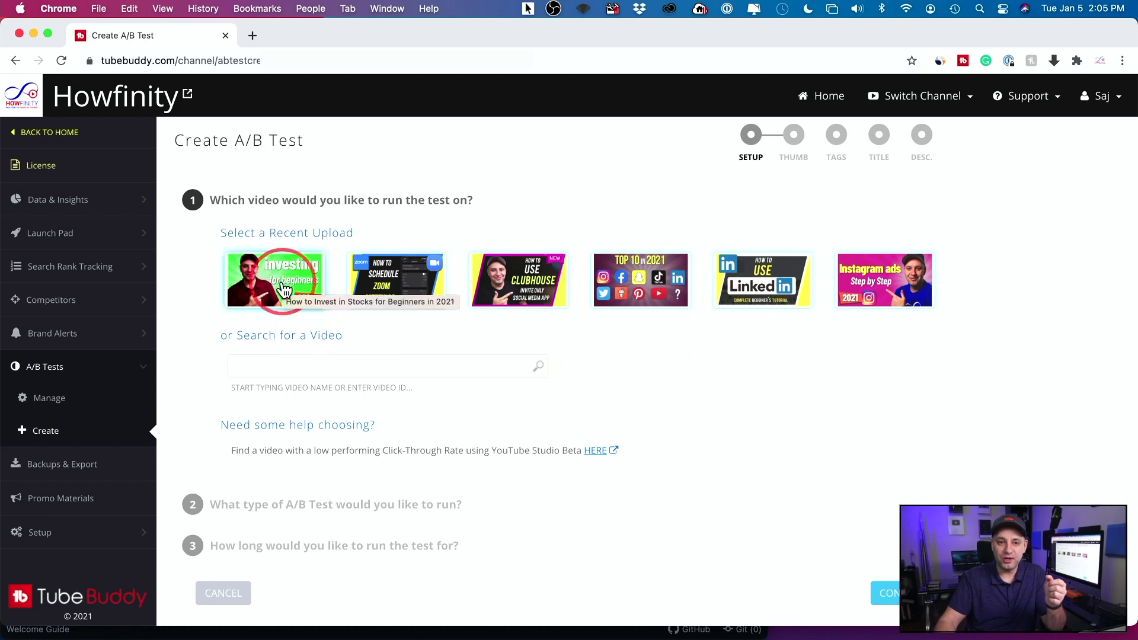
click(283, 288)
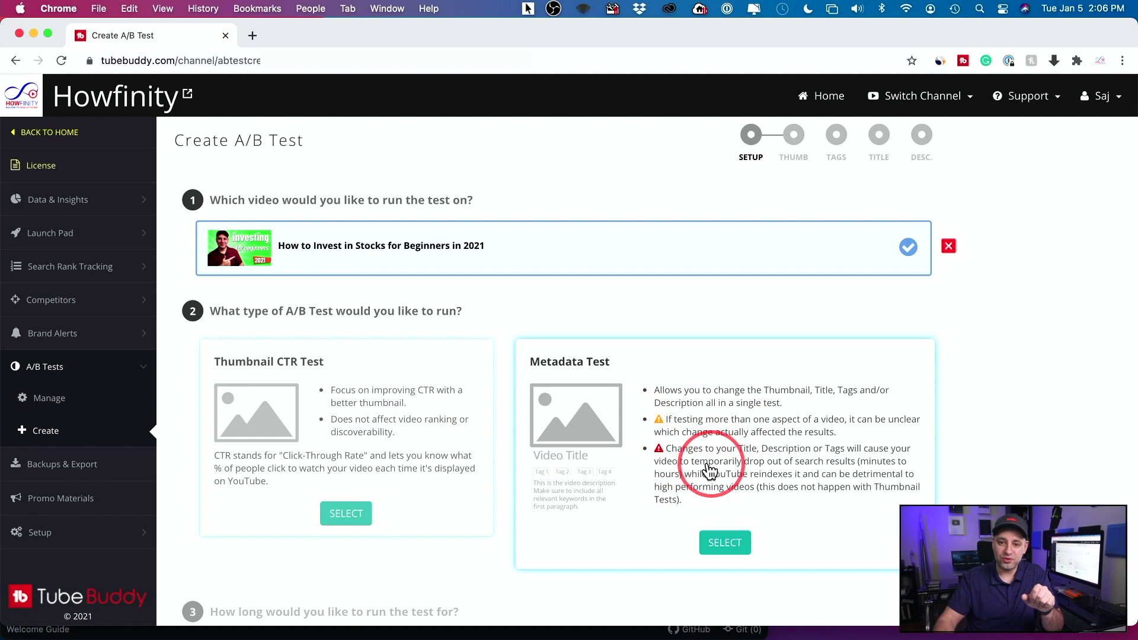
Step: Choose Thumbnail A/B Test as the test type
click(361, 461)
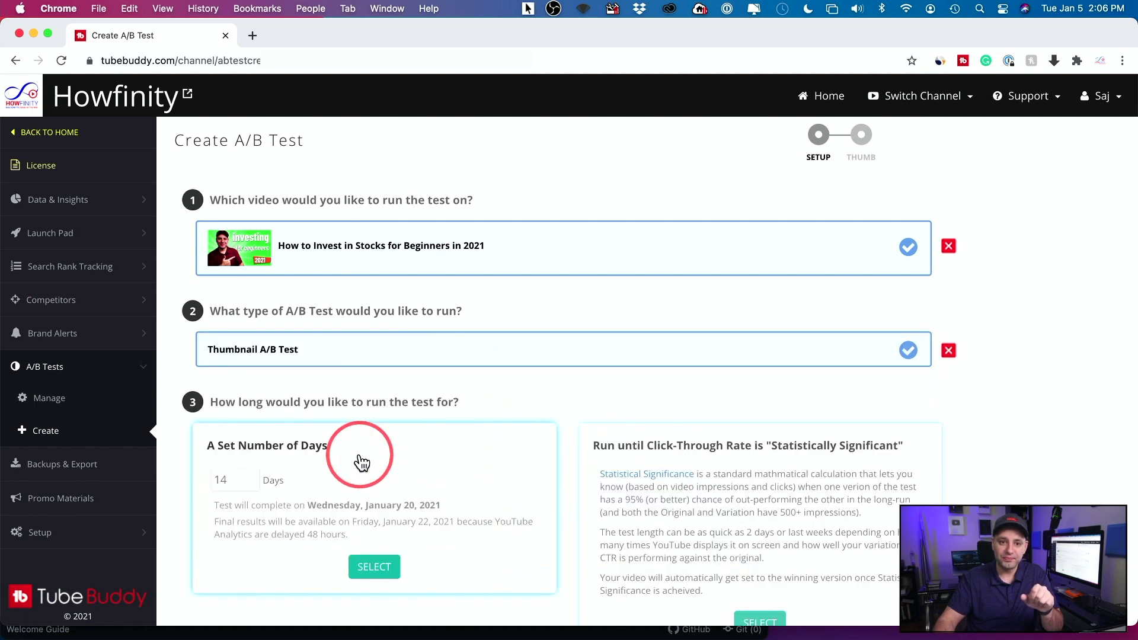
Step: Set a 14-day Thumbnail CTR Test, continue to upload, and bring up Photoshop's thumbnail design
scroll(358, 459, down, 2)
click(348, 388)
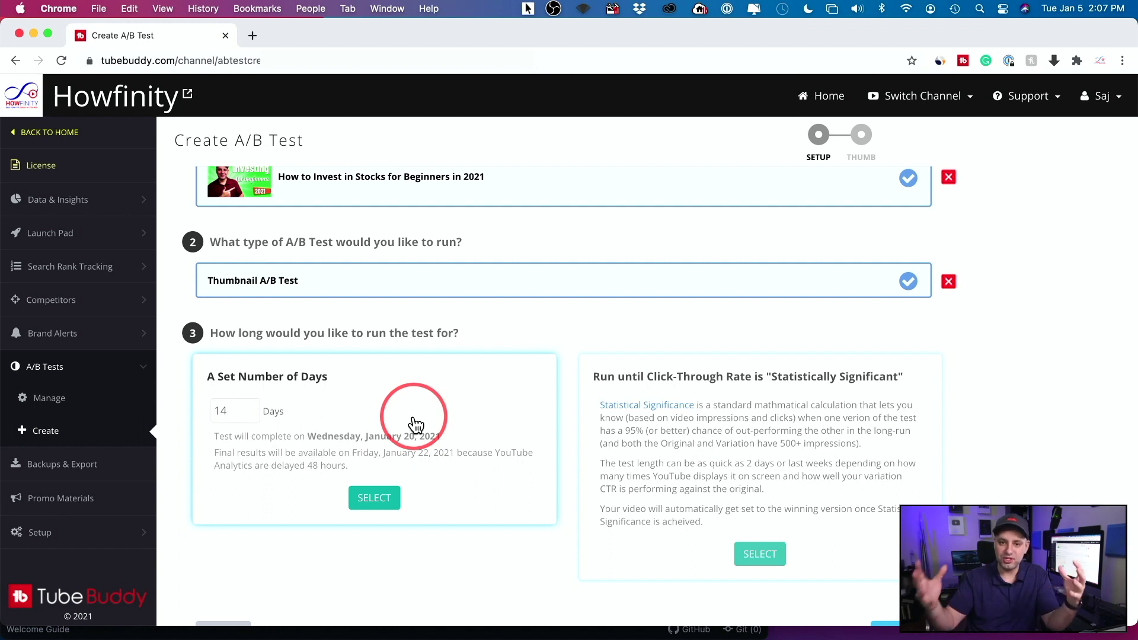
click(470, 410)
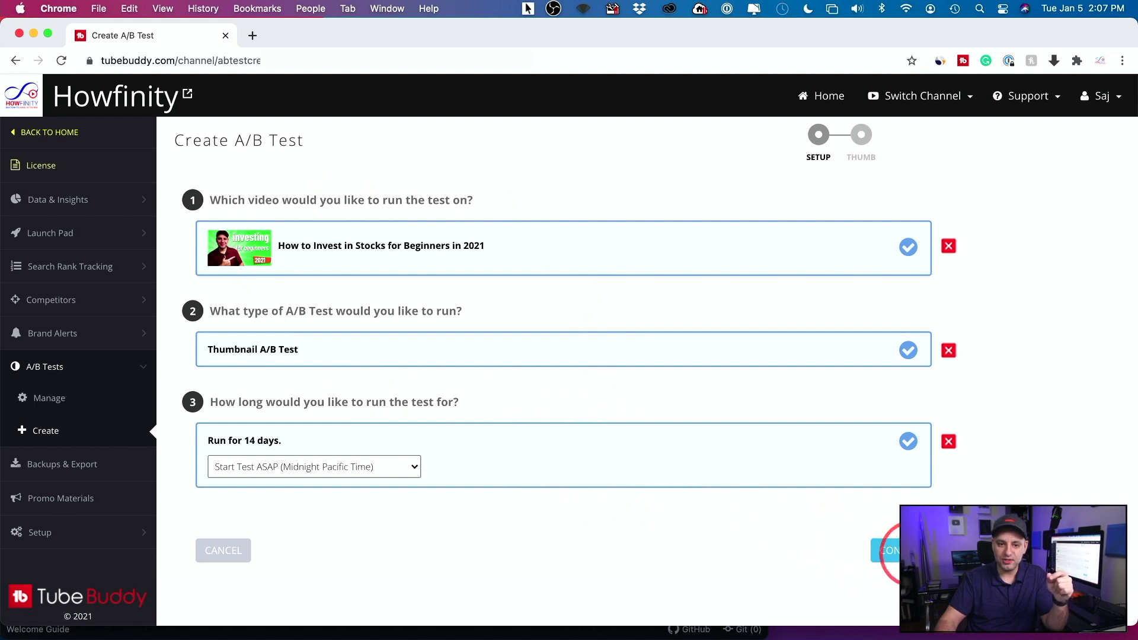
click(906, 550)
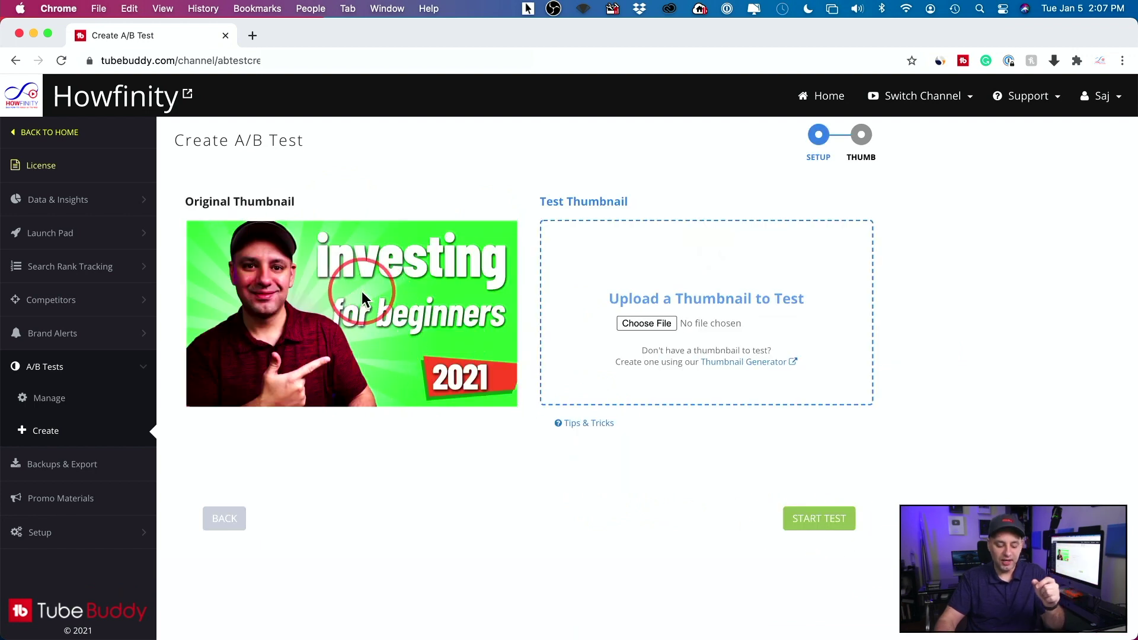
key(super+Tab)
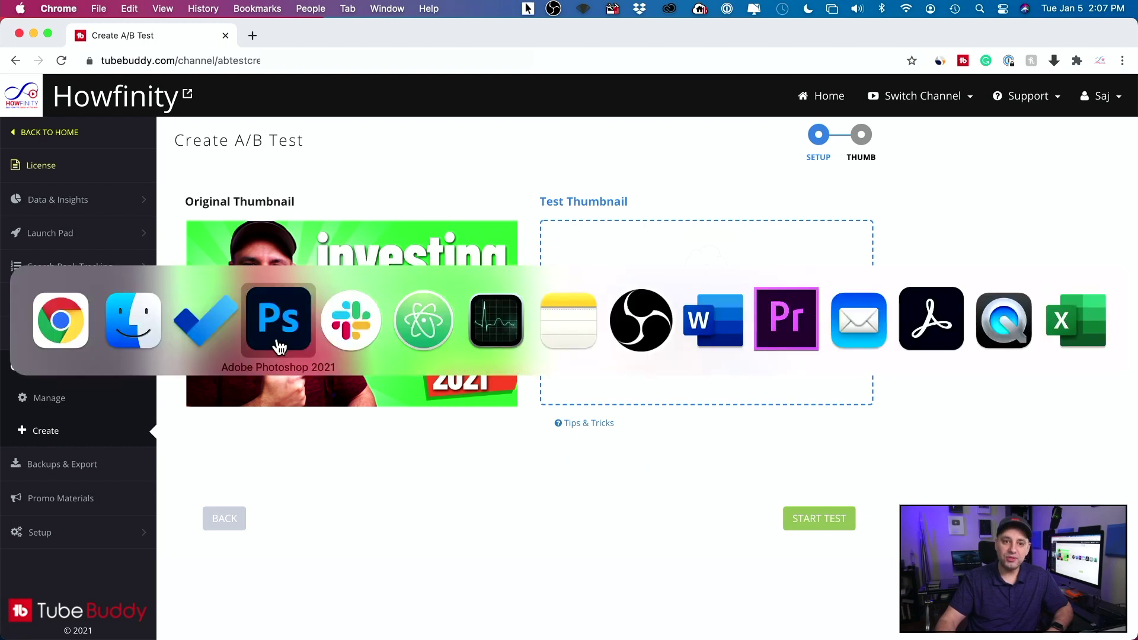
click(274, 336)
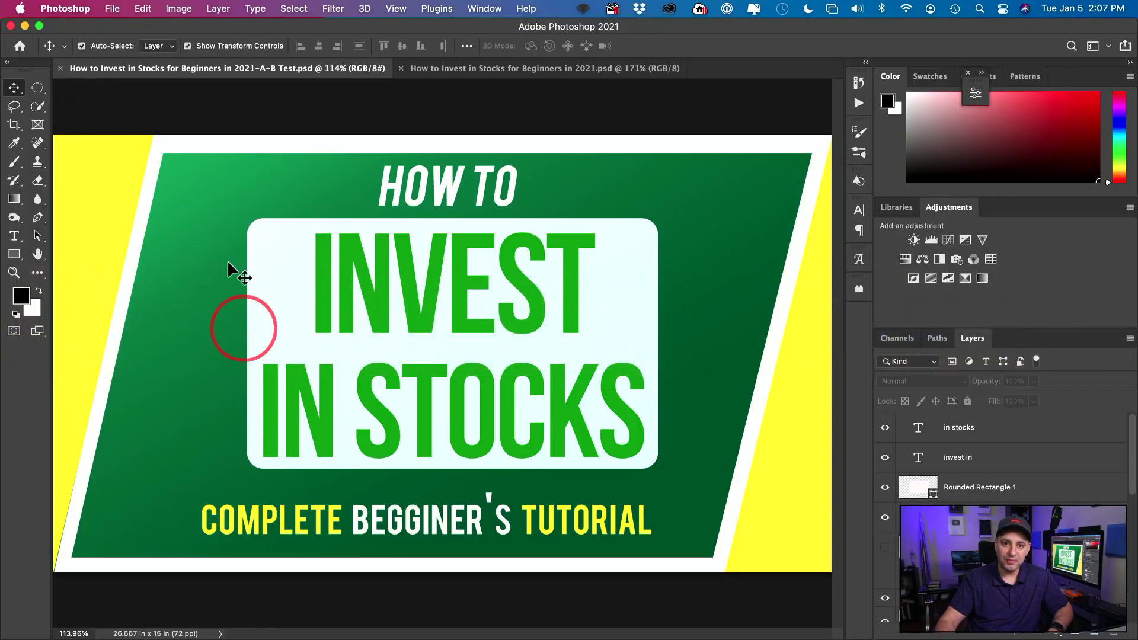
click(446, 70)
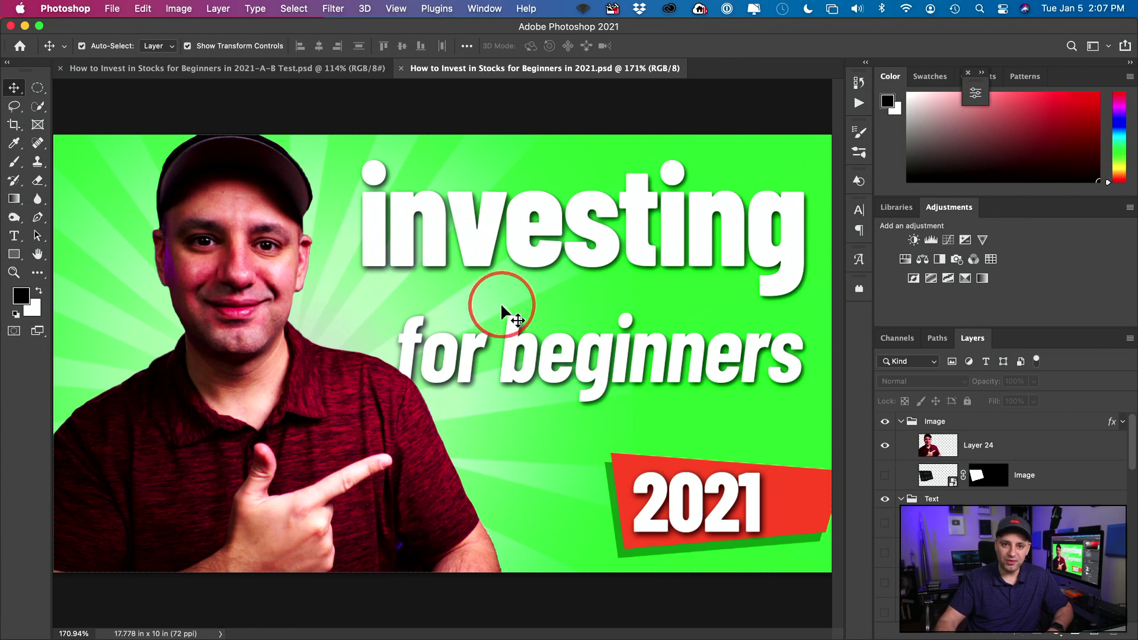
click(198, 66)
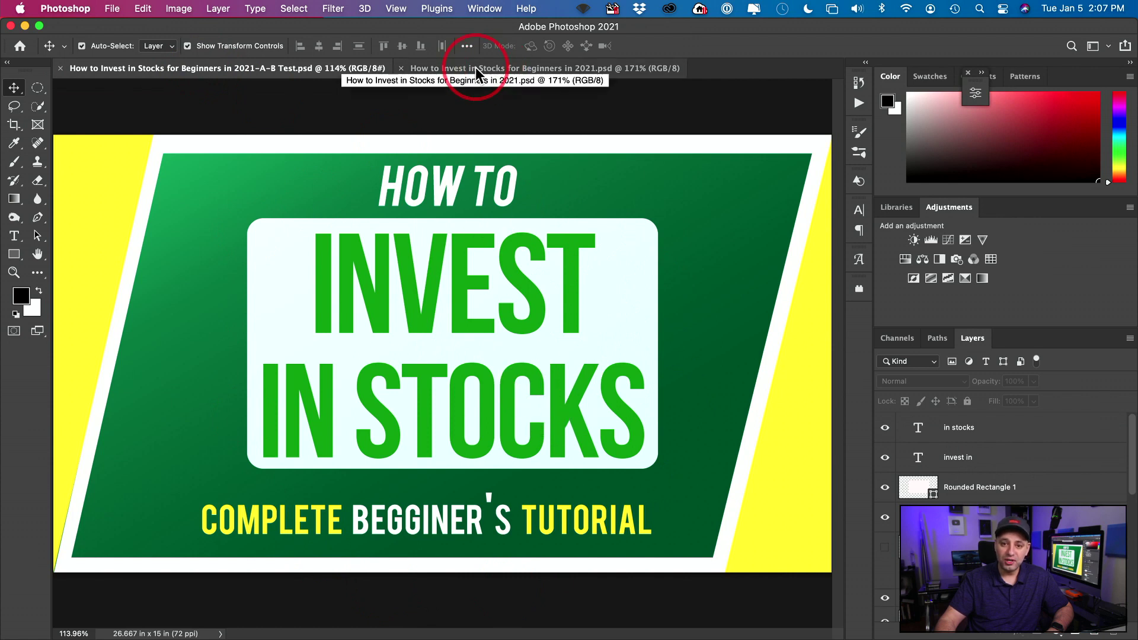
click(435, 69)
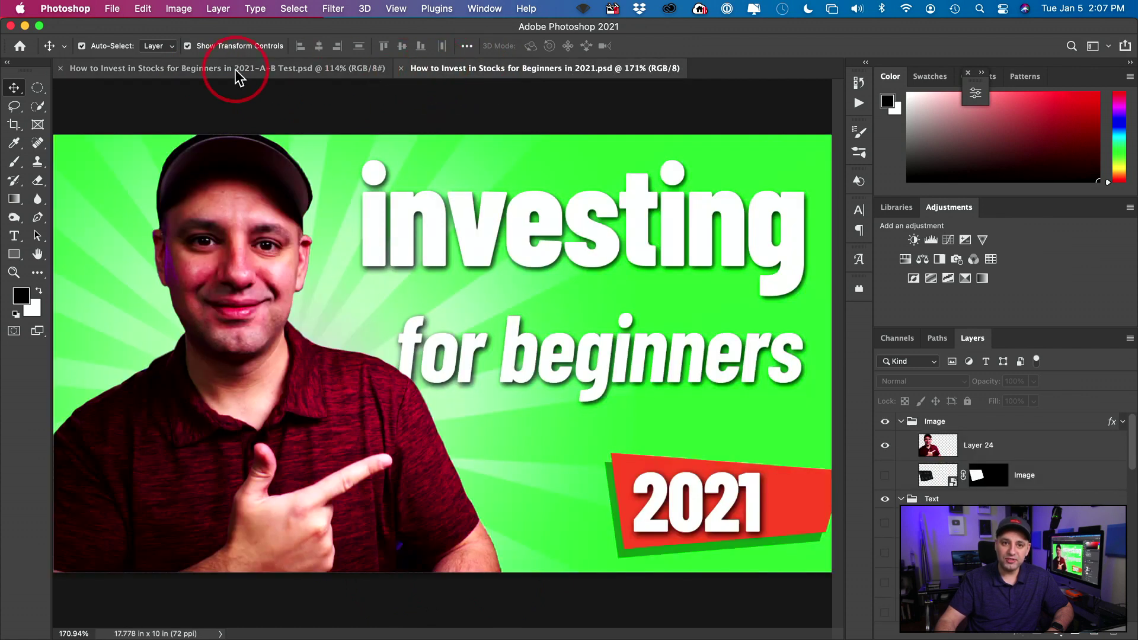
click(236, 70)
click(495, 73)
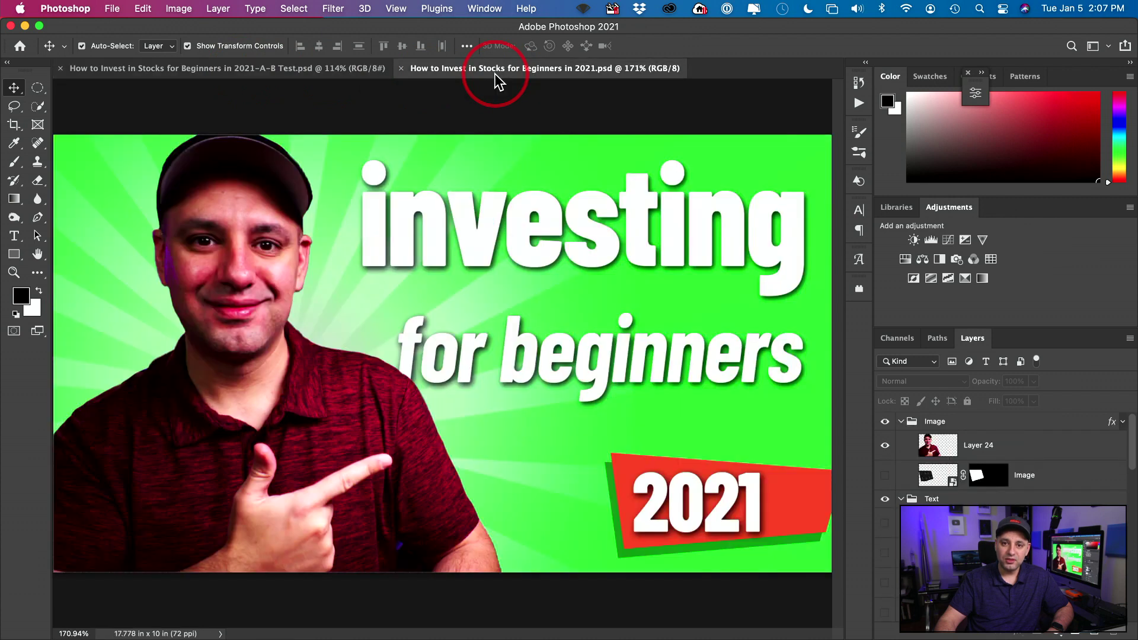
click(251, 69)
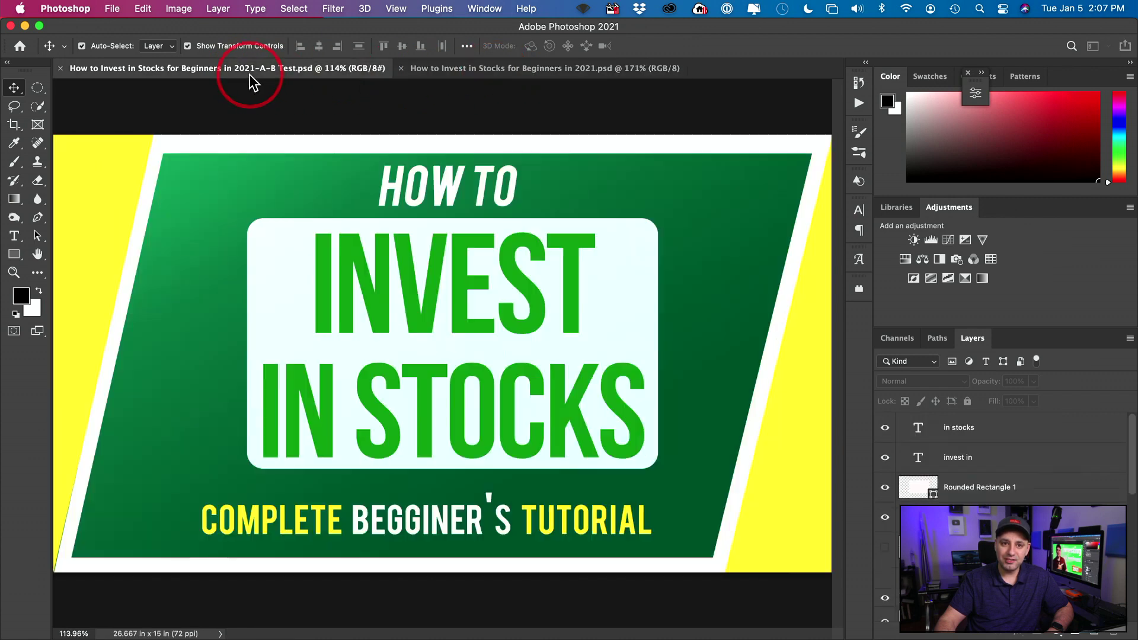
click(514, 72)
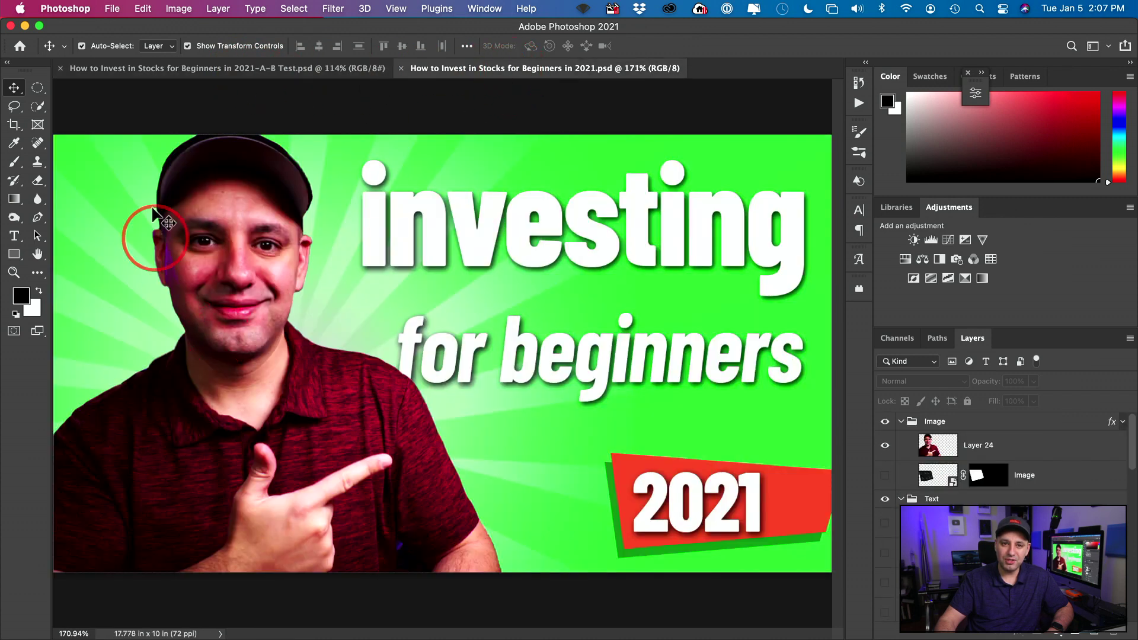
click(183, 73)
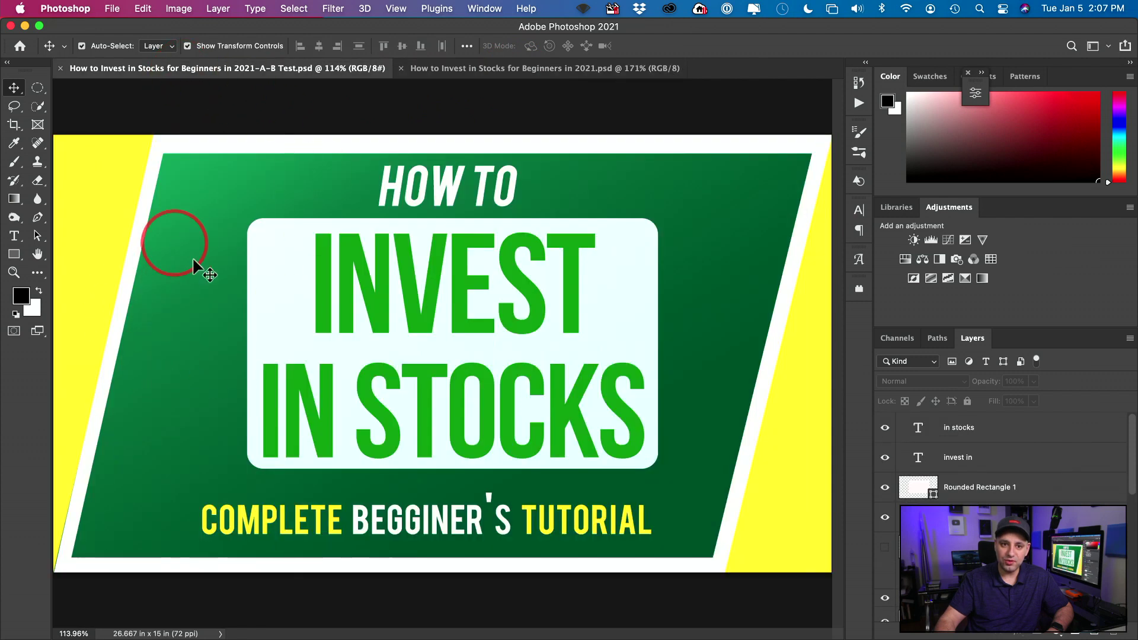
click(495, 70)
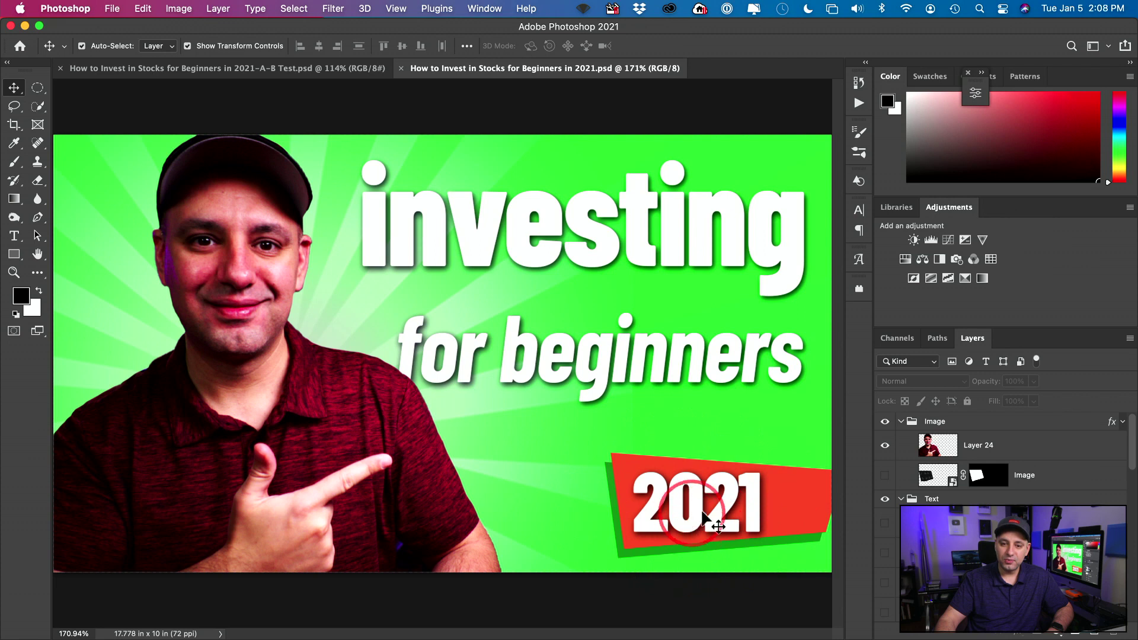
click(185, 69)
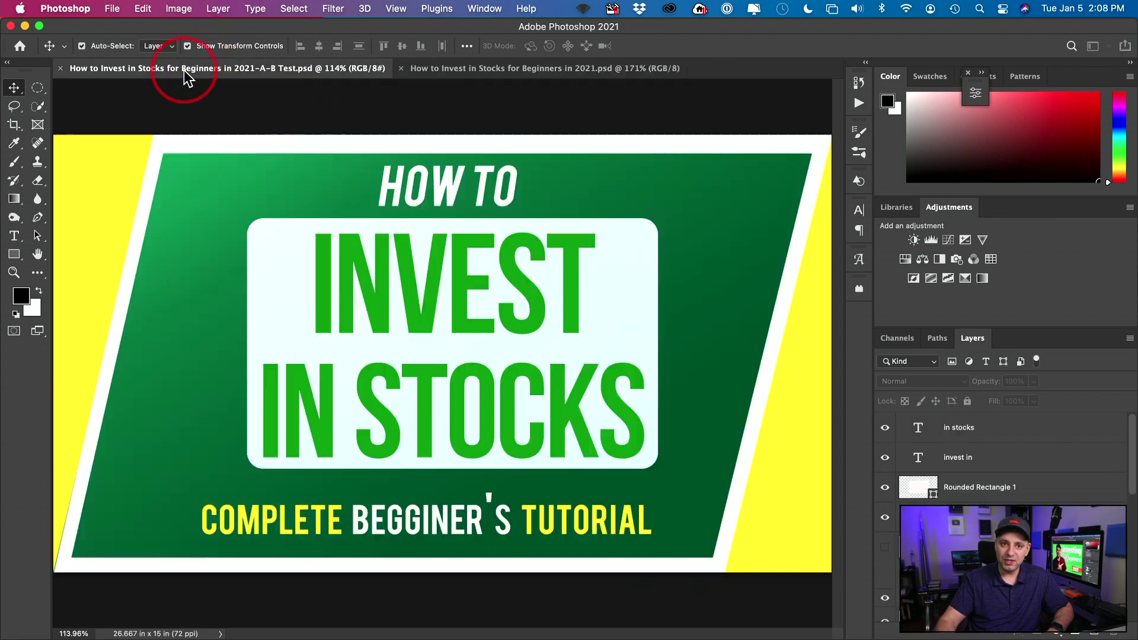
click(448, 71)
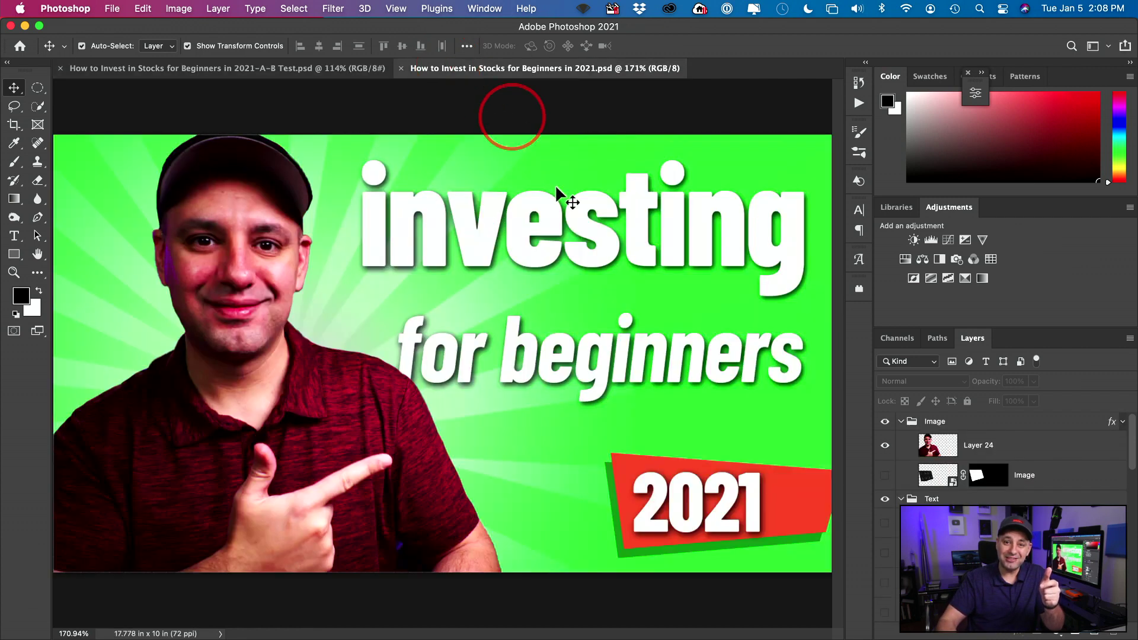
click(243, 70)
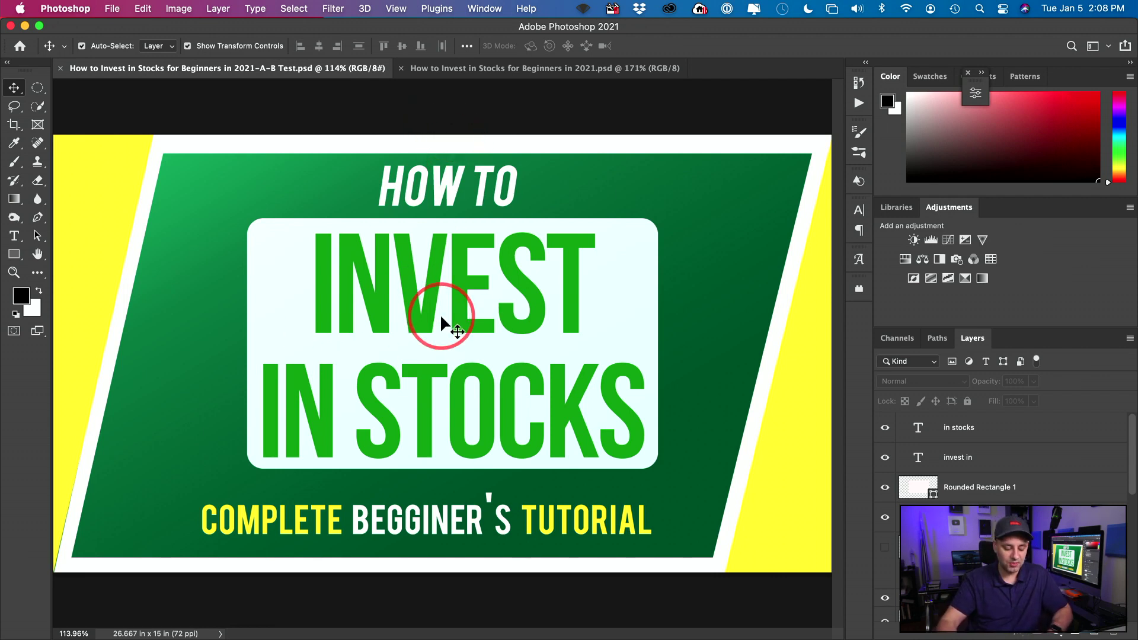
key(super)
key(super+Tab)
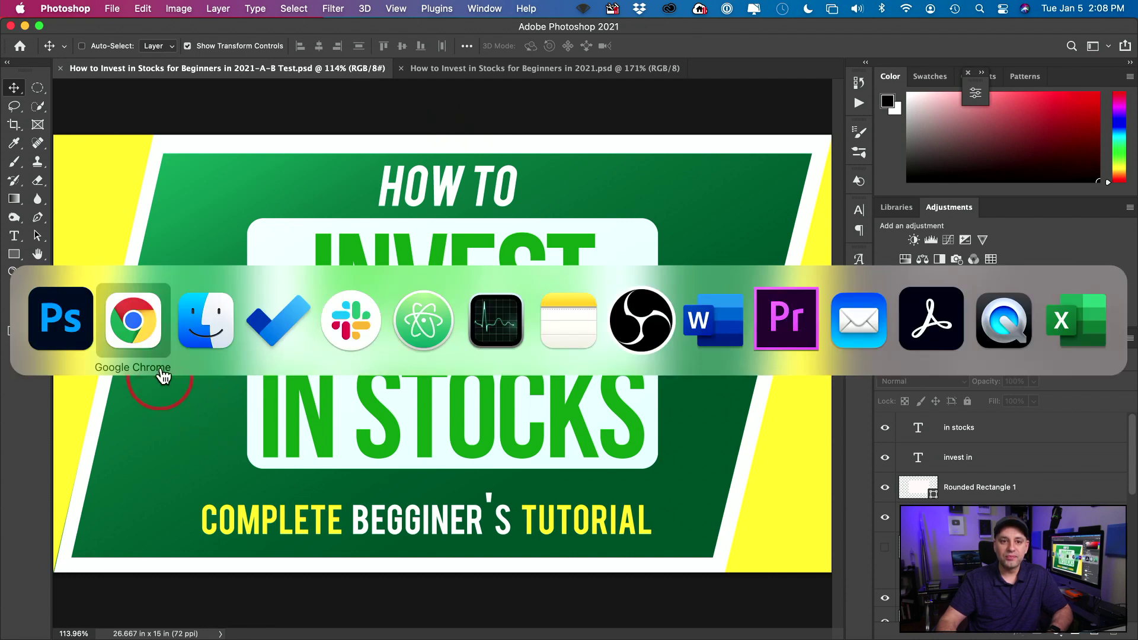
click(121, 332)
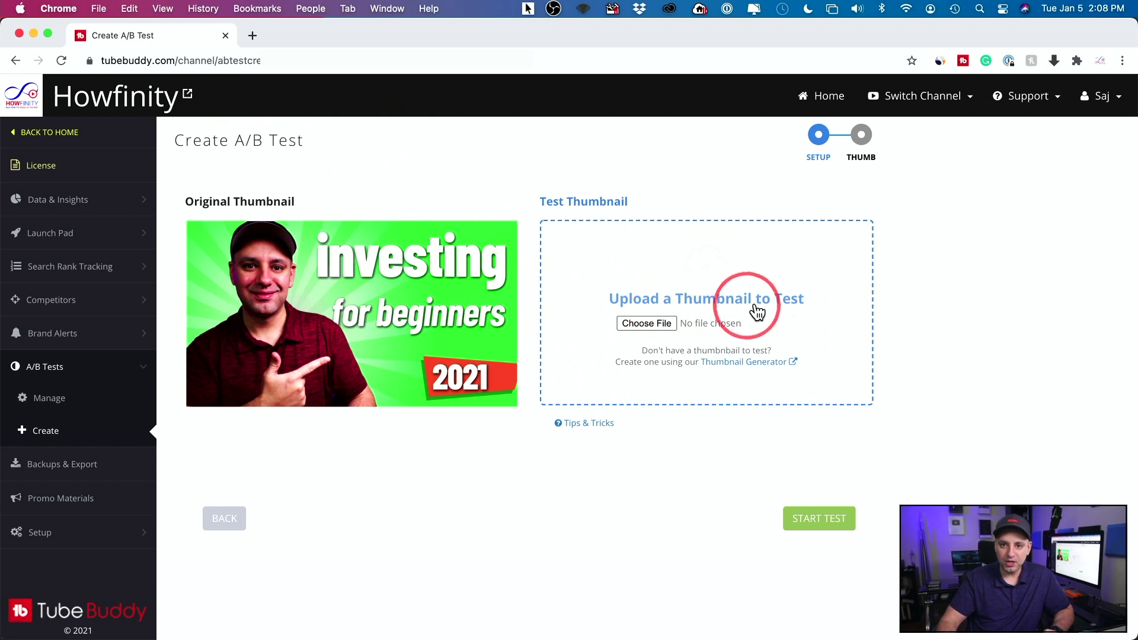
Step: Load A-B Test.jpg as the test thumbnail and request starting the test
click(645, 323)
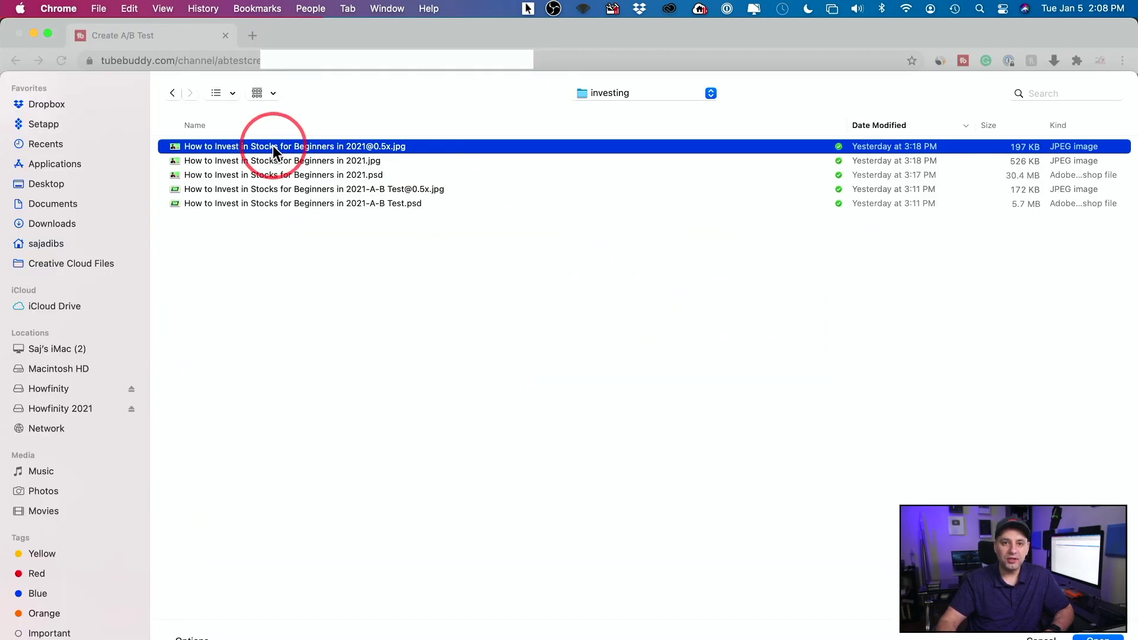
key(space)
key(space)
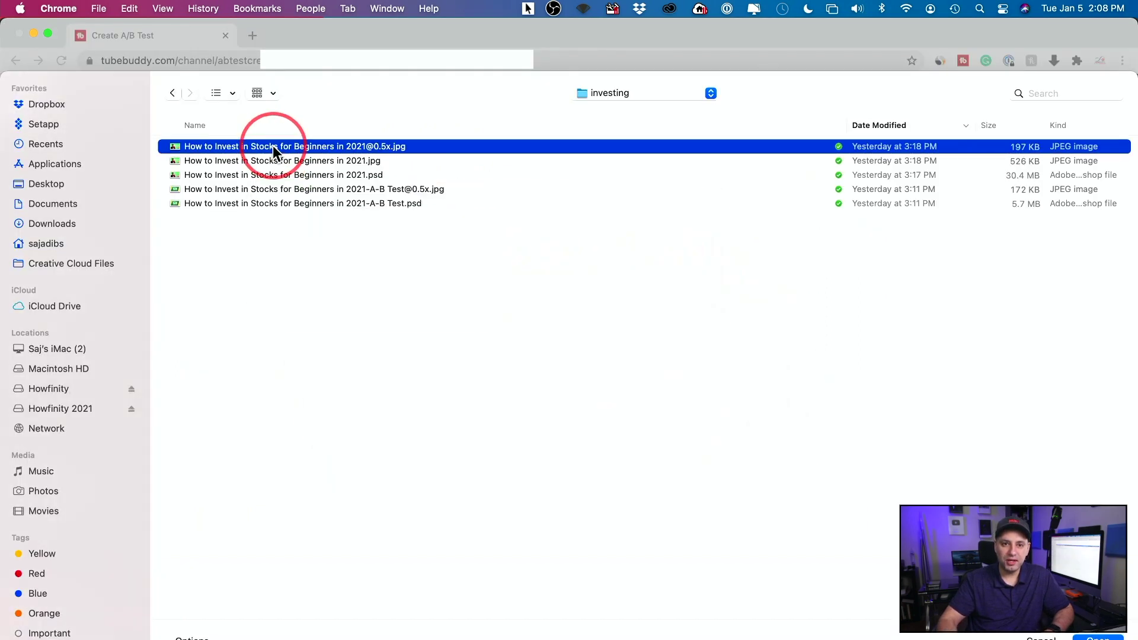
key(Down)
key(Down)
key(Down)
key(space)
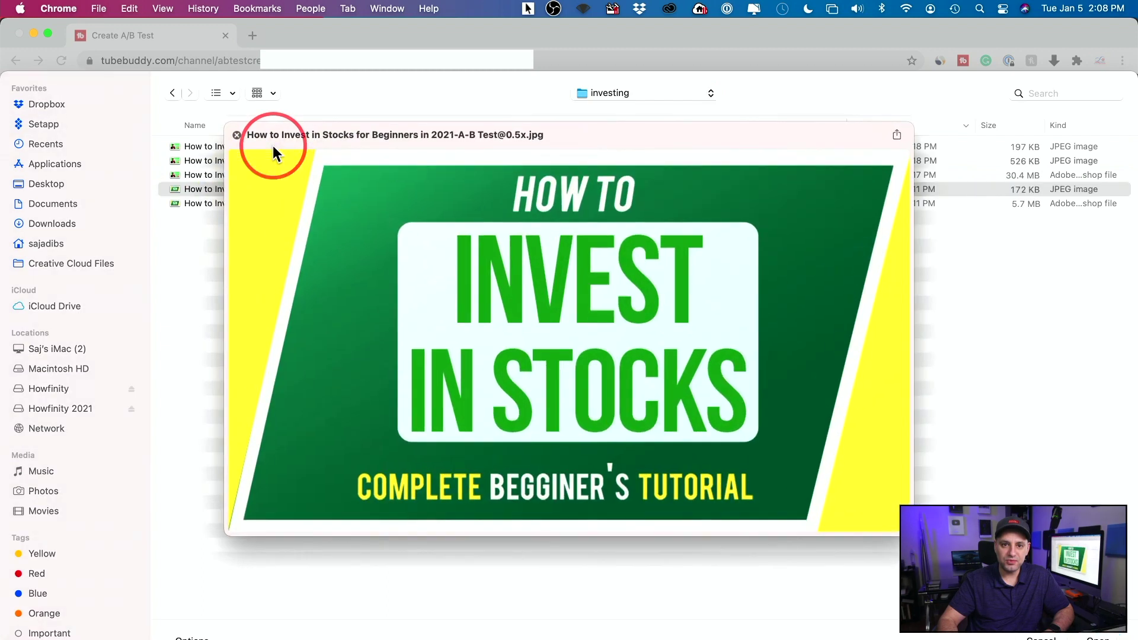
key(space)
click(387, 147)
key(space)
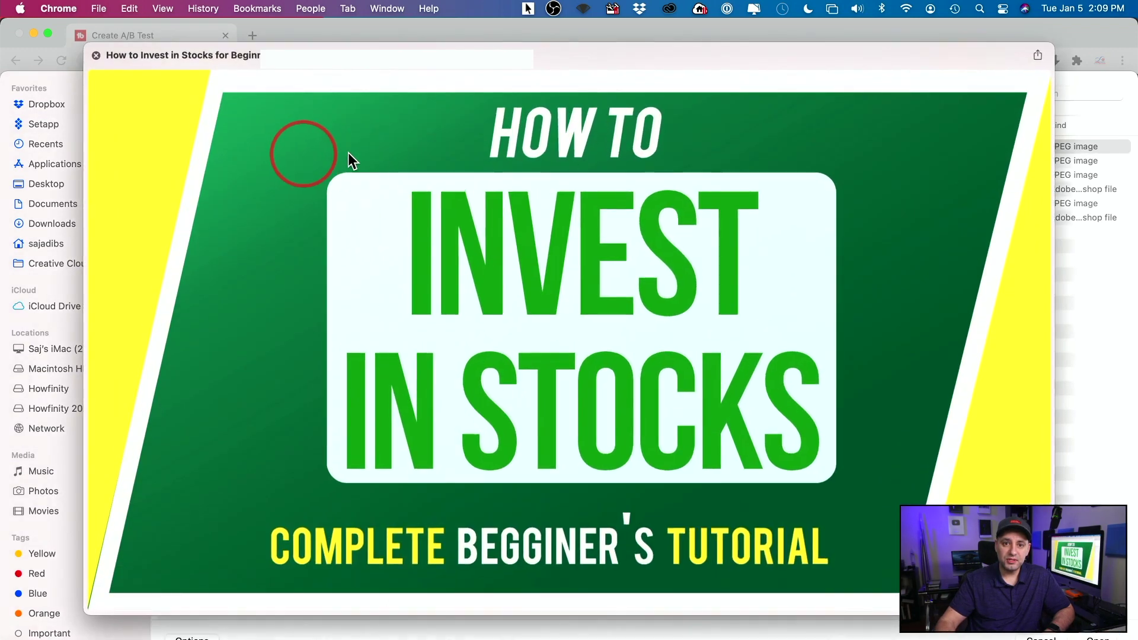
key(space)
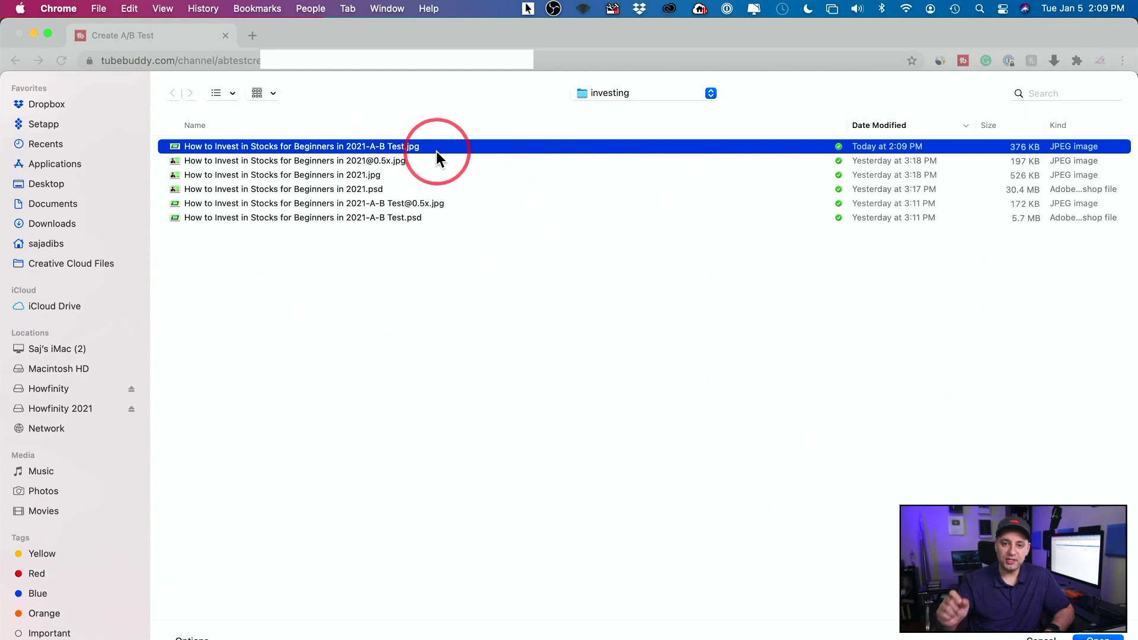
key(space)
key(space)
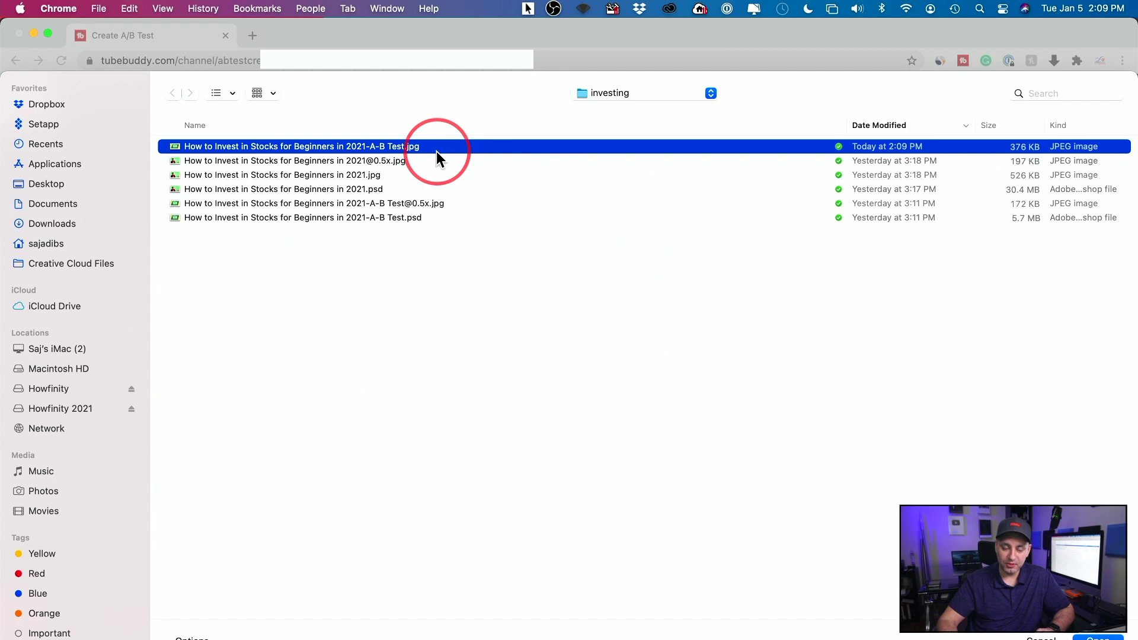
double_click(436, 151)
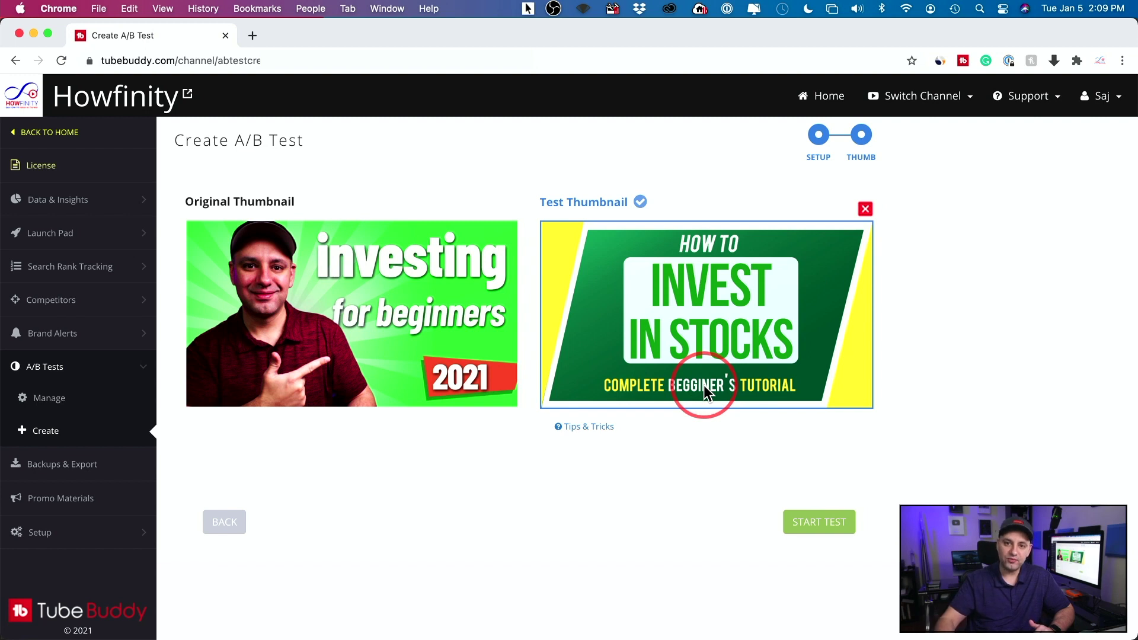
click(817, 524)
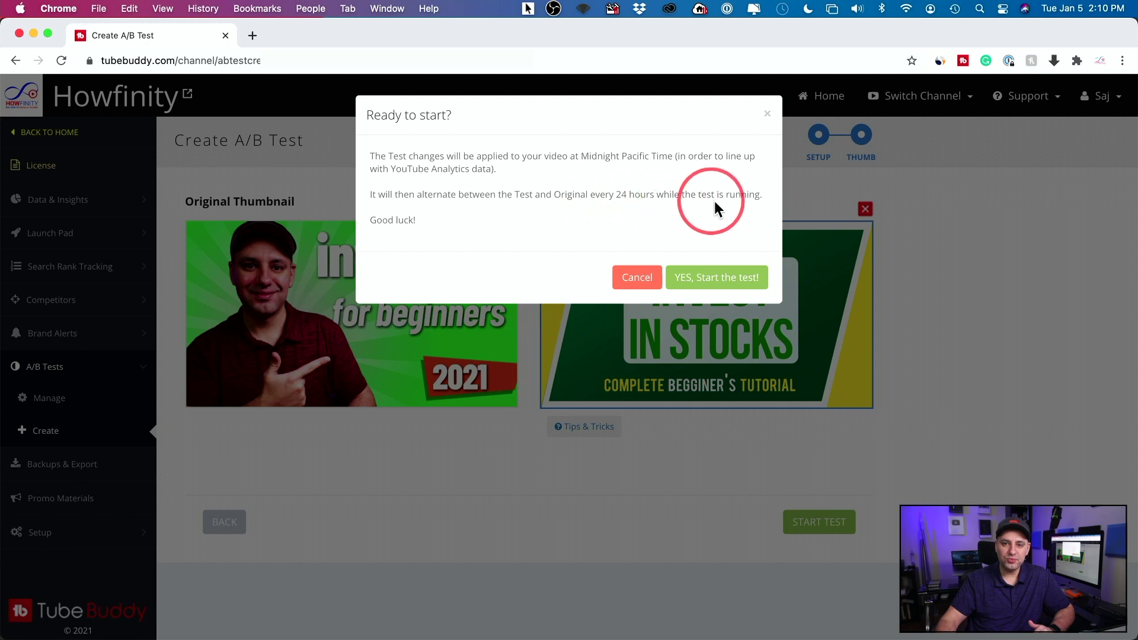
Step: Confirm the test so it runs from Jan 06 to Jan 19, 2021
click(734, 283)
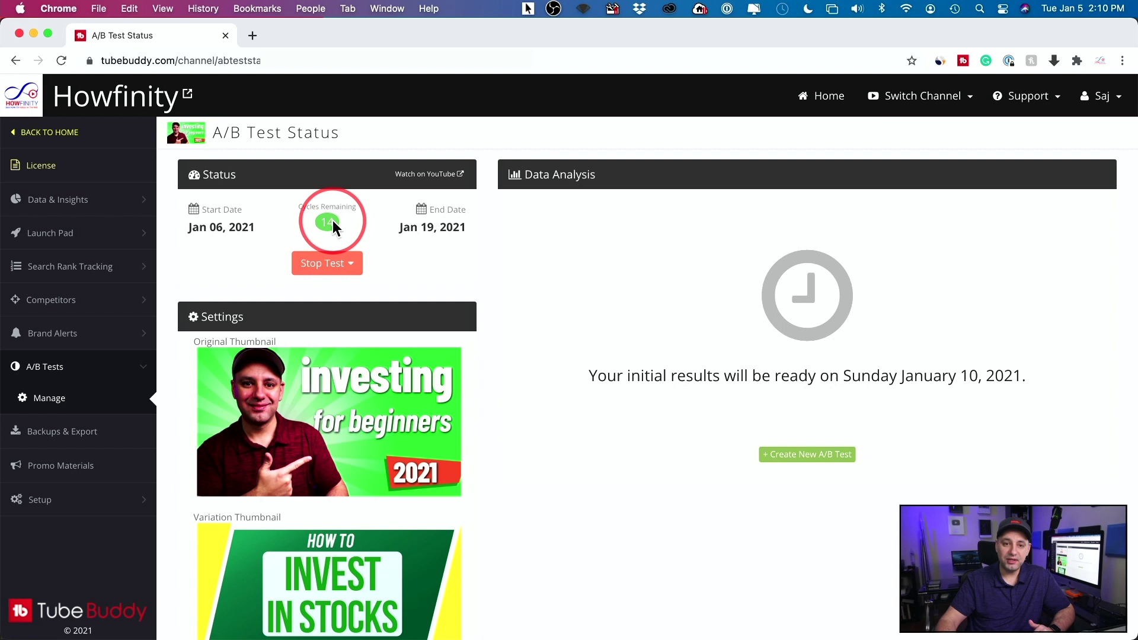
Step: Scroll through the A/B Test Status page to review the test results
scroll(462, 403, down, 2)
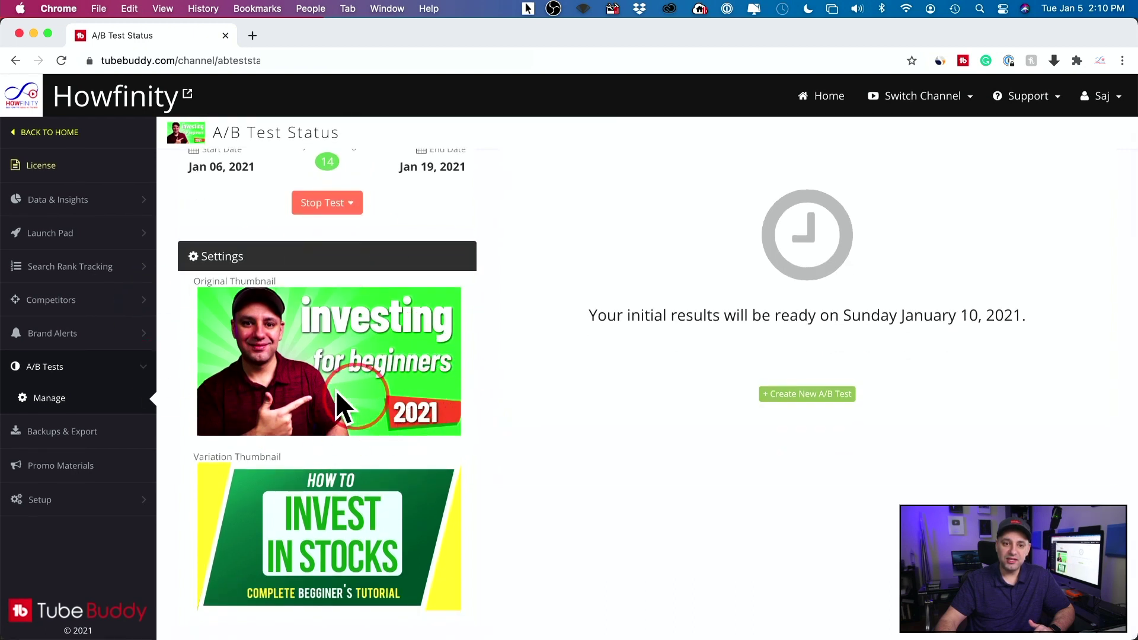
scroll(319, 362, up, 1)
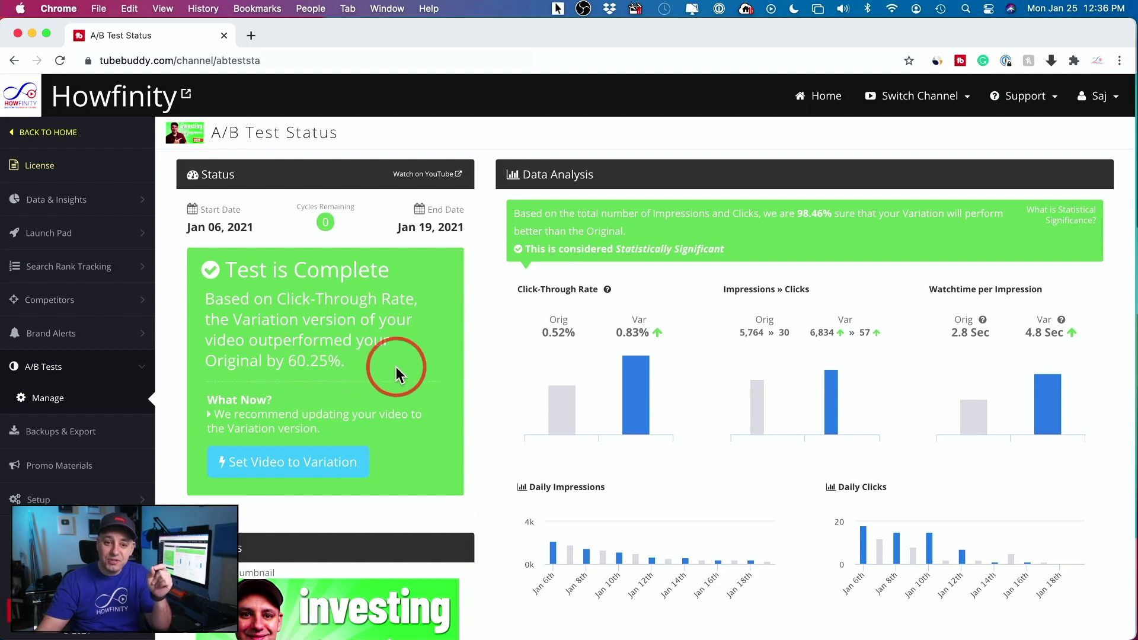
scroll(396, 368, down, 5)
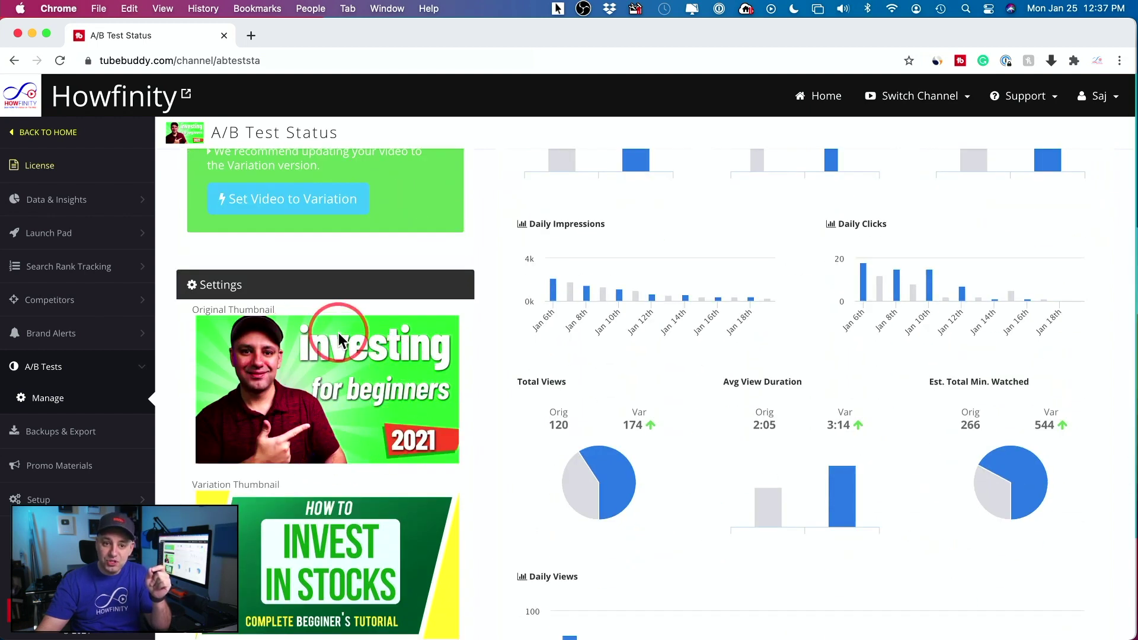
scroll(321, 379, down, 2)
scroll(321, 384, down, 1)
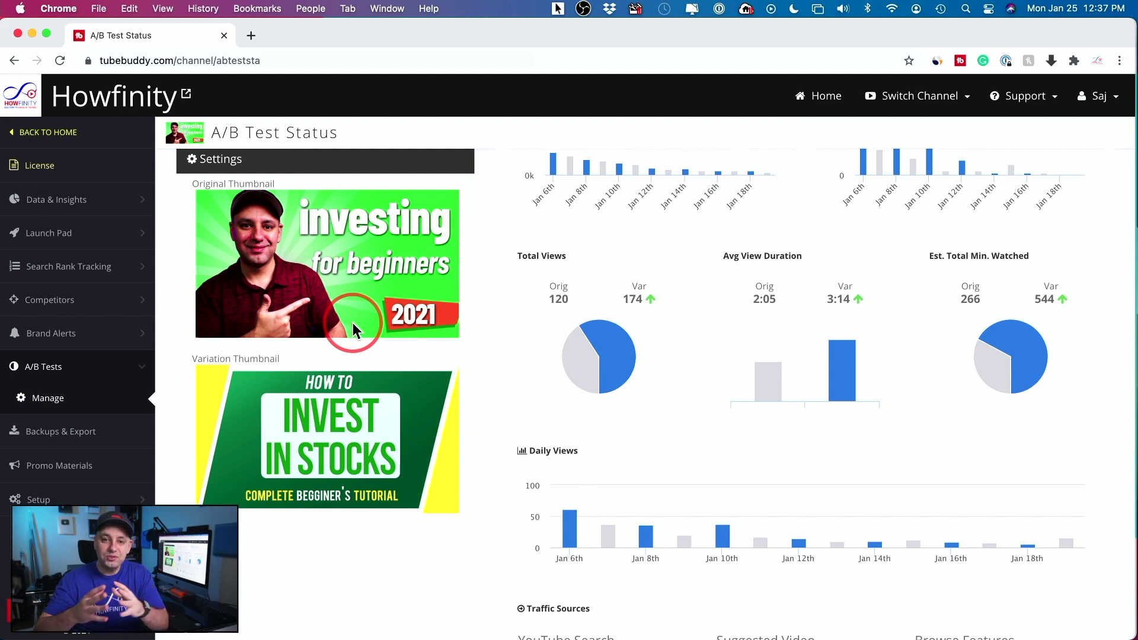
scroll(308, 320, up, 1)
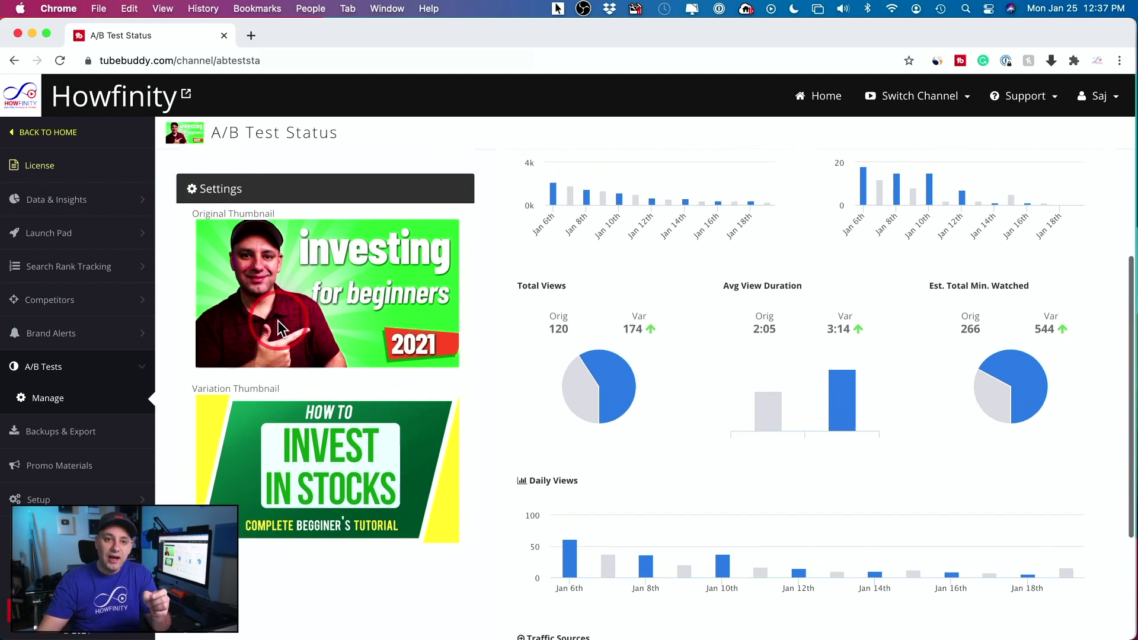
scroll(269, 311, down, 1)
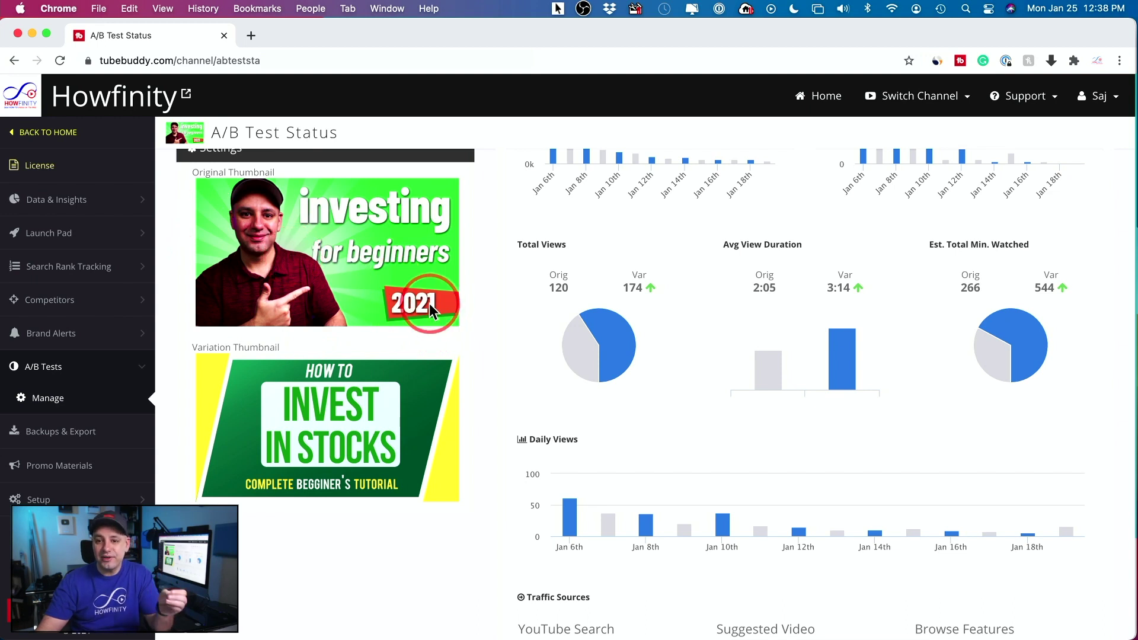
scroll(563, 298, up, 3)
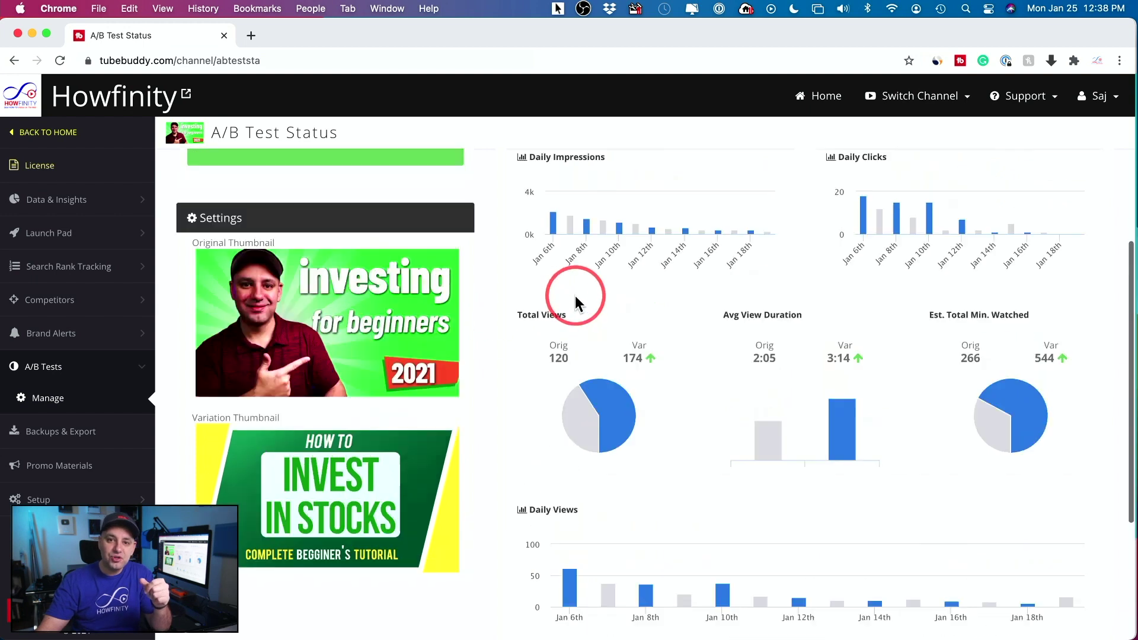
scroll(642, 318, up, 5)
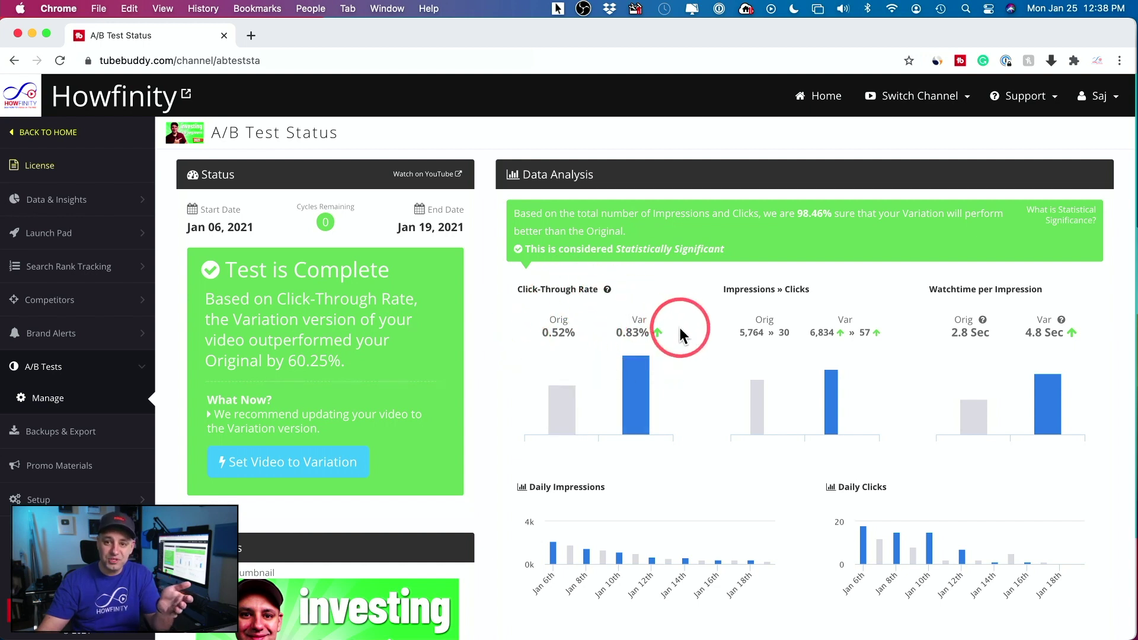
mouse_move(628, 323)
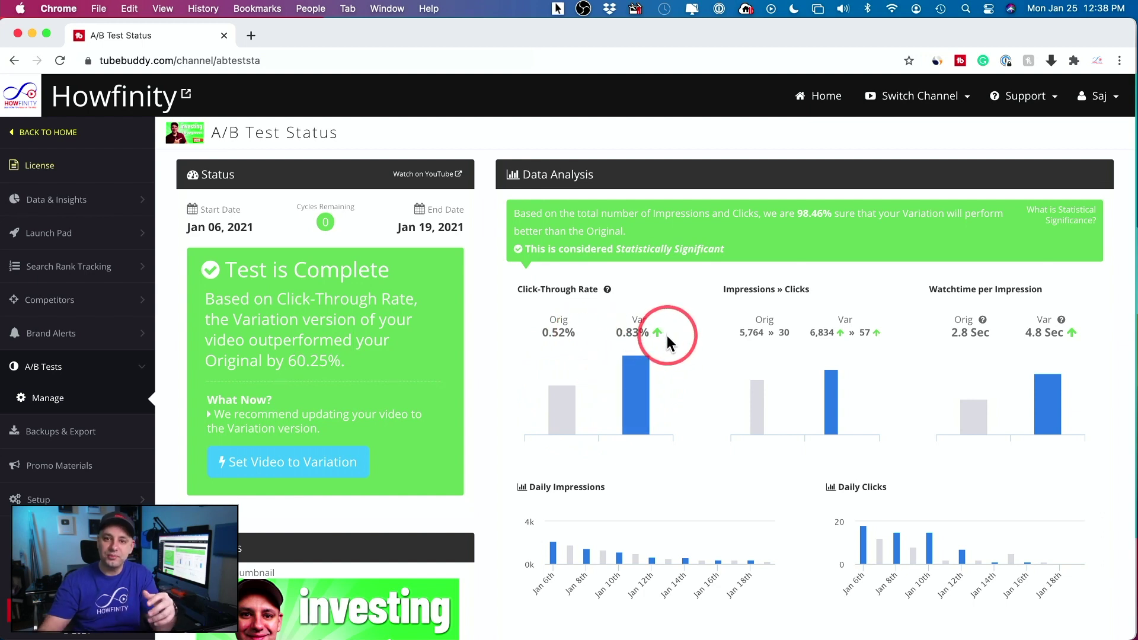
scroll(668, 336, down, 3)
scroll(681, 308, down, 1)
scroll(698, 285, up, 1)
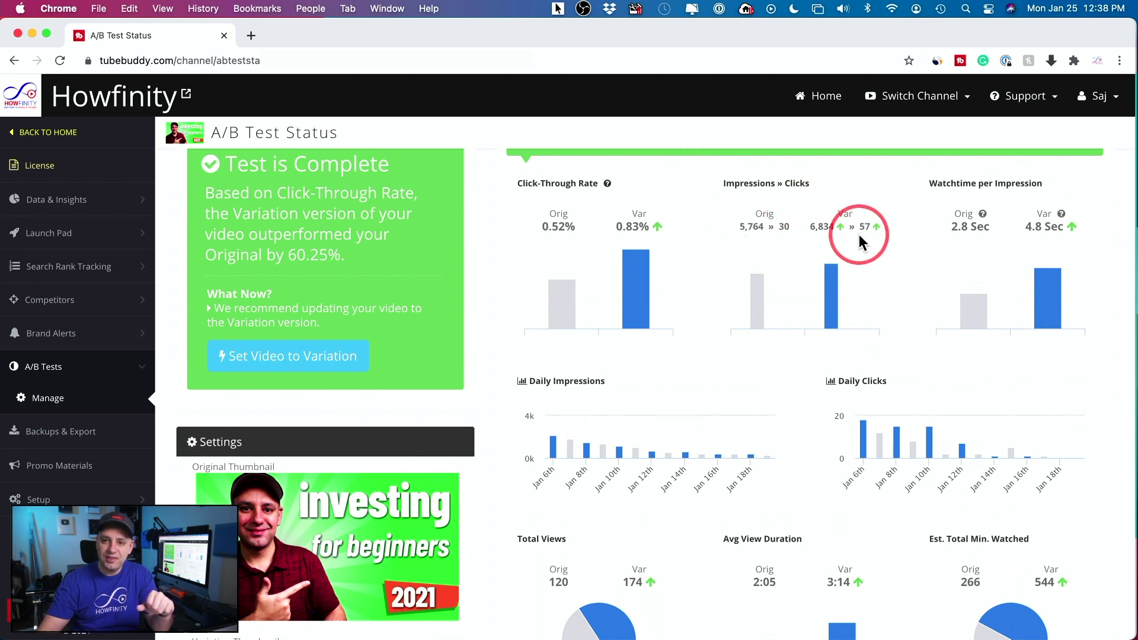
scroll(858, 234, up, 1)
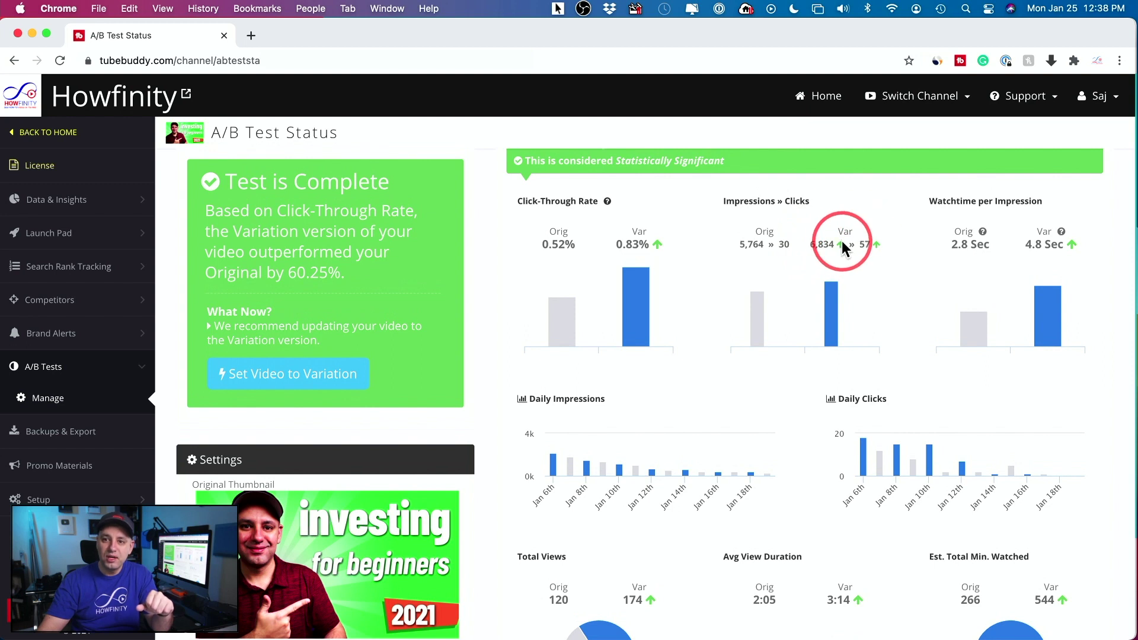
scroll(841, 240, down, 5)
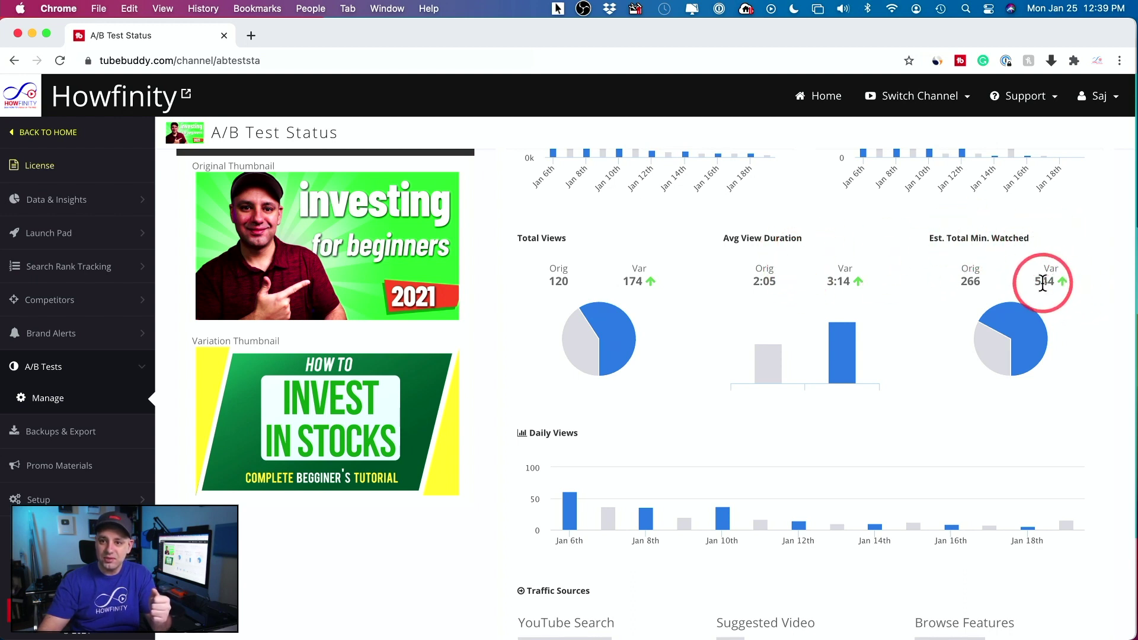
scroll(1042, 282, down, 2)
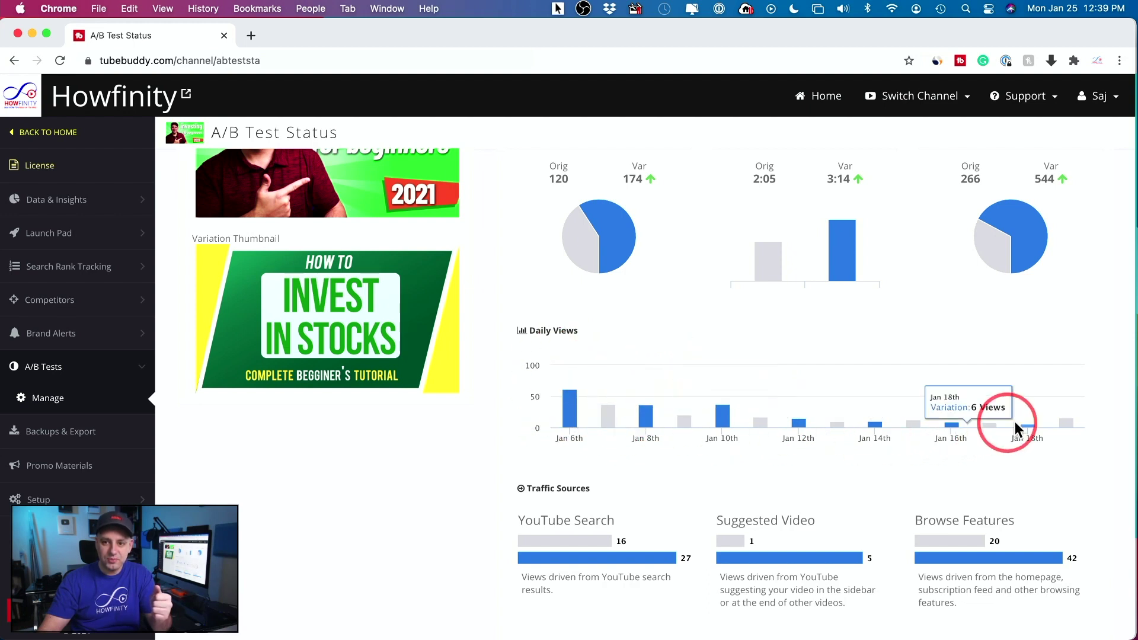
scroll(924, 424, down, 2)
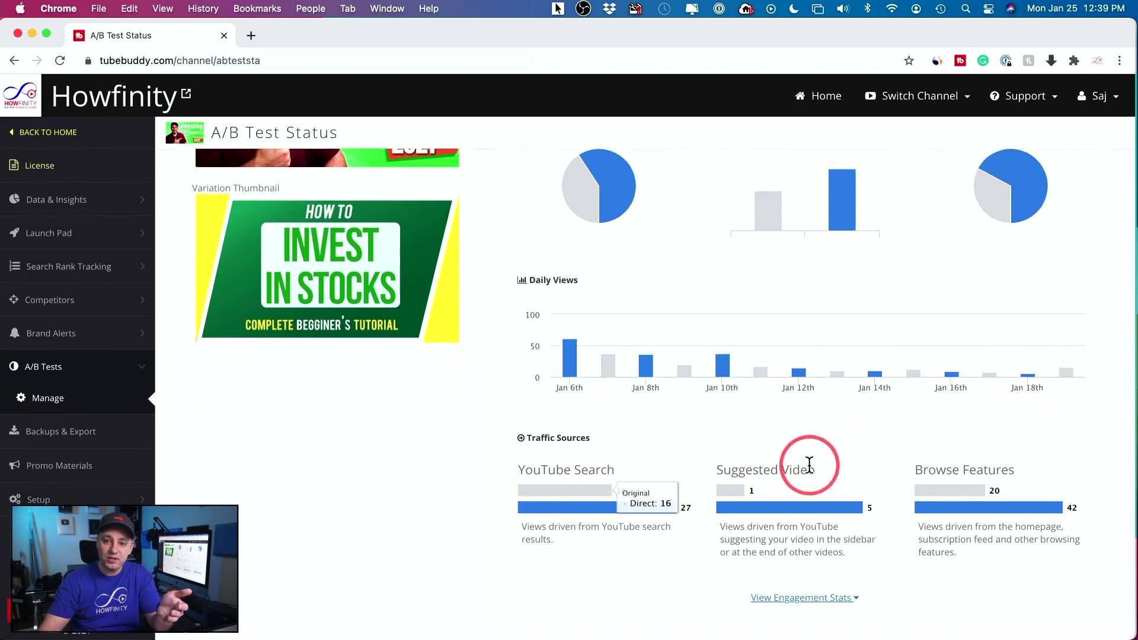
mouse_move(814, 504)
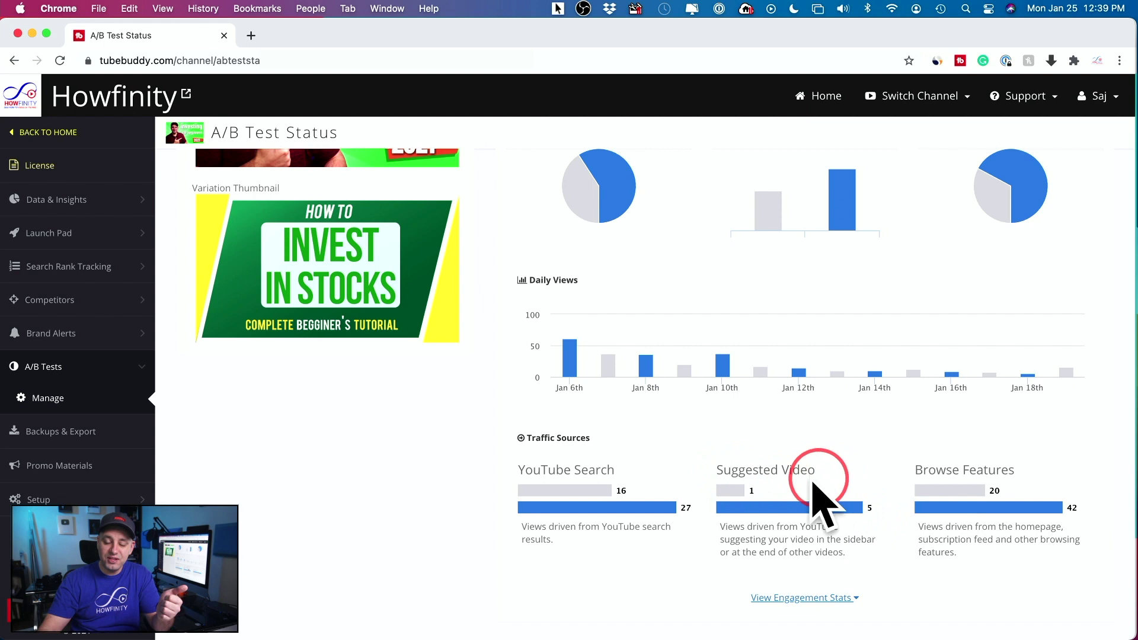
mouse_move(859, 507)
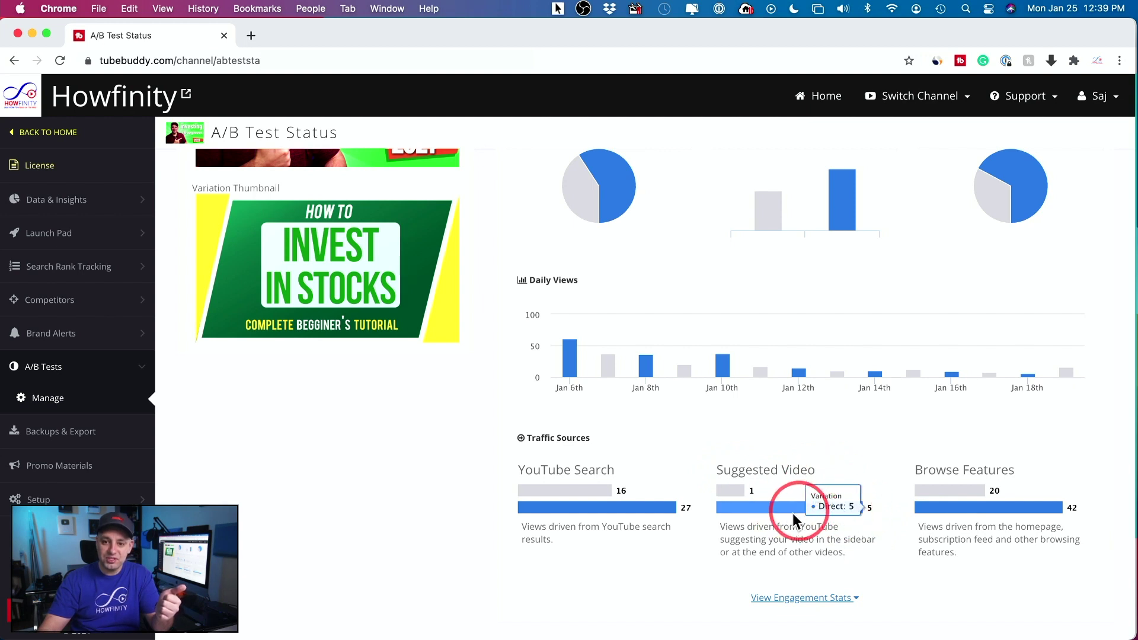
scroll(745, 481, up, 5)
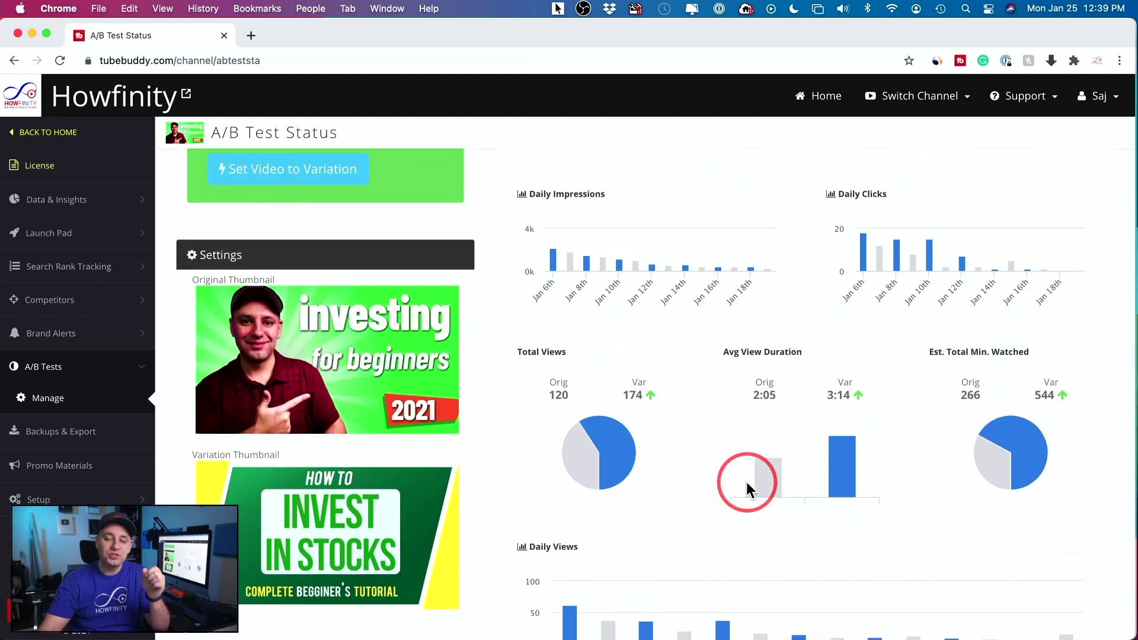
scroll(745, 482, up, 5)
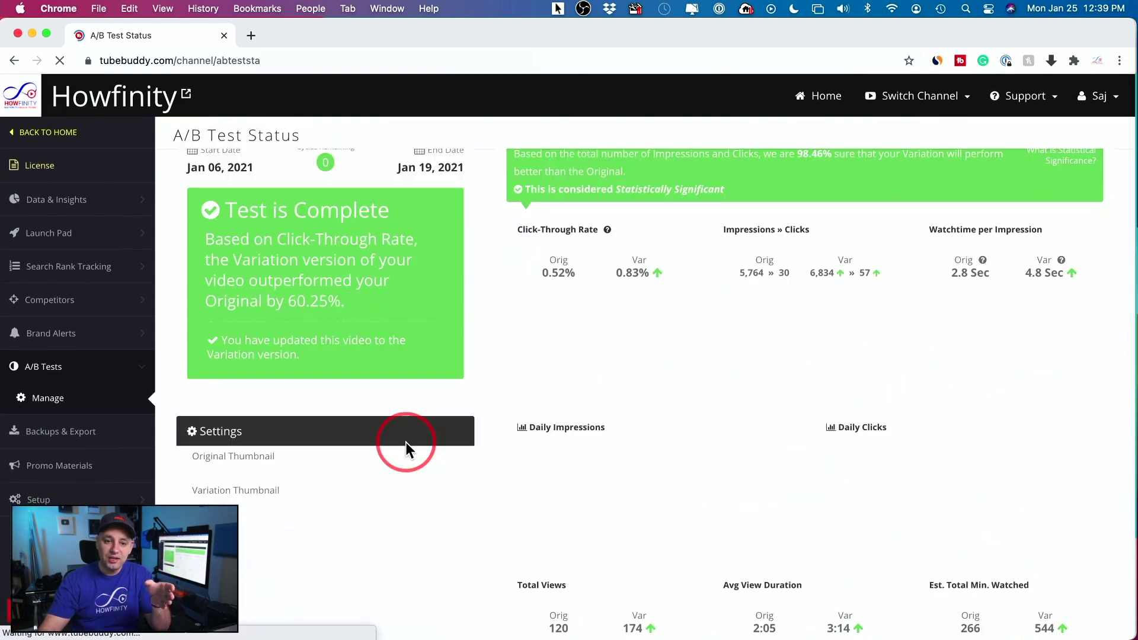
Step: Scroll through the completed test's status page showing the variation's 0.83% vs 0.52% CTR
scroll(406, 442, down, 4)
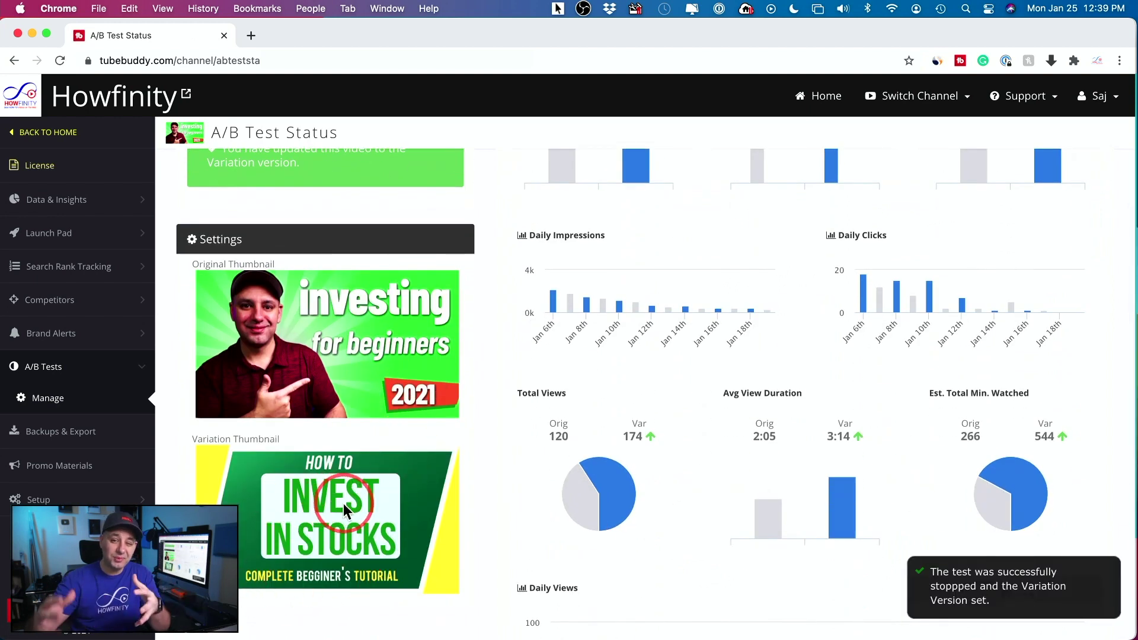
scroll(343, 503, down, 2)
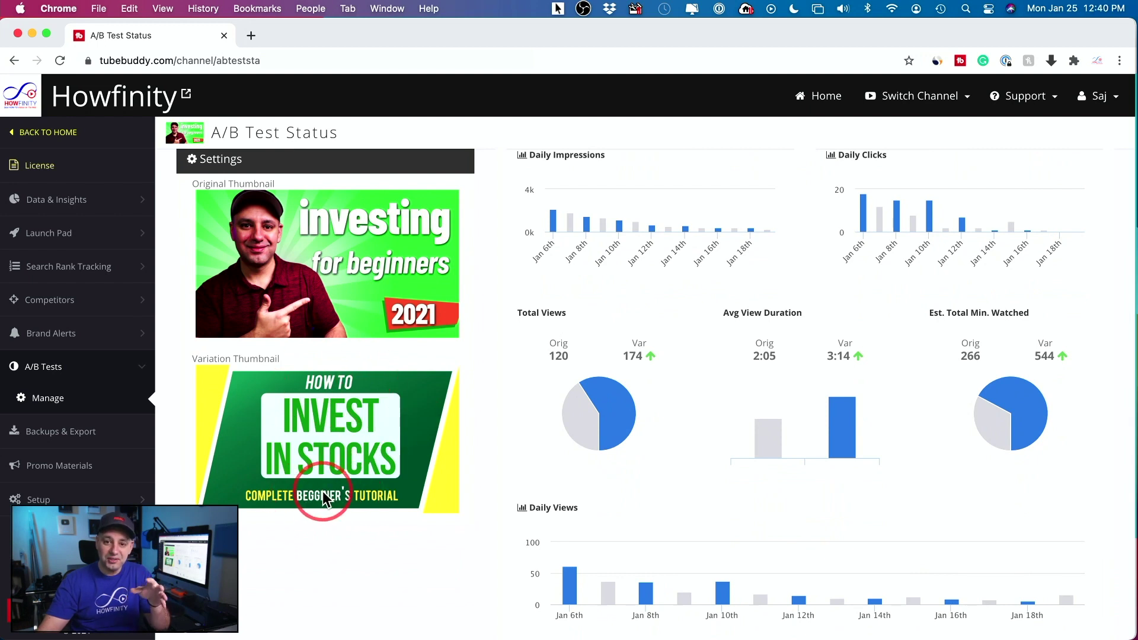
scroll(266, 492, up, 7)
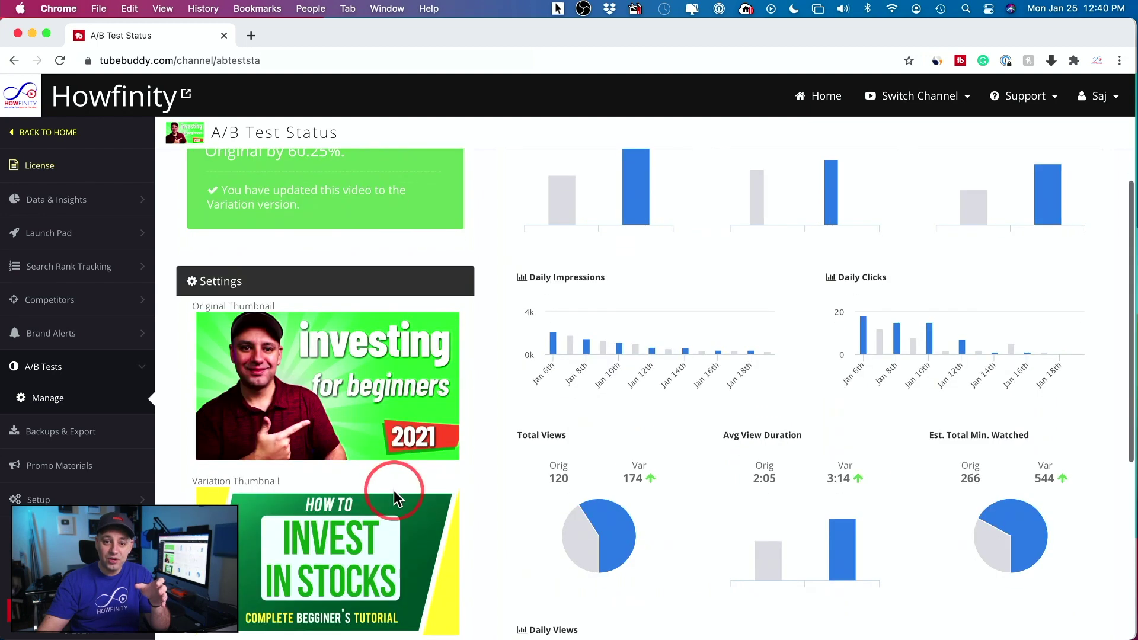
scroll(415, 511, up, 1)
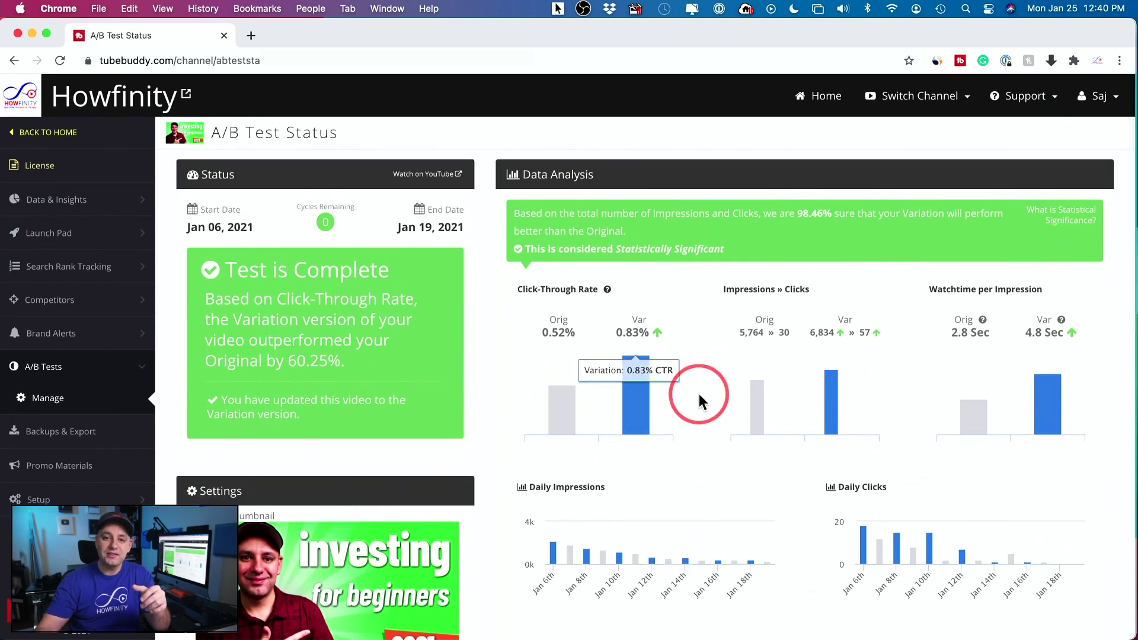
scroll(698, 394, down, 8)
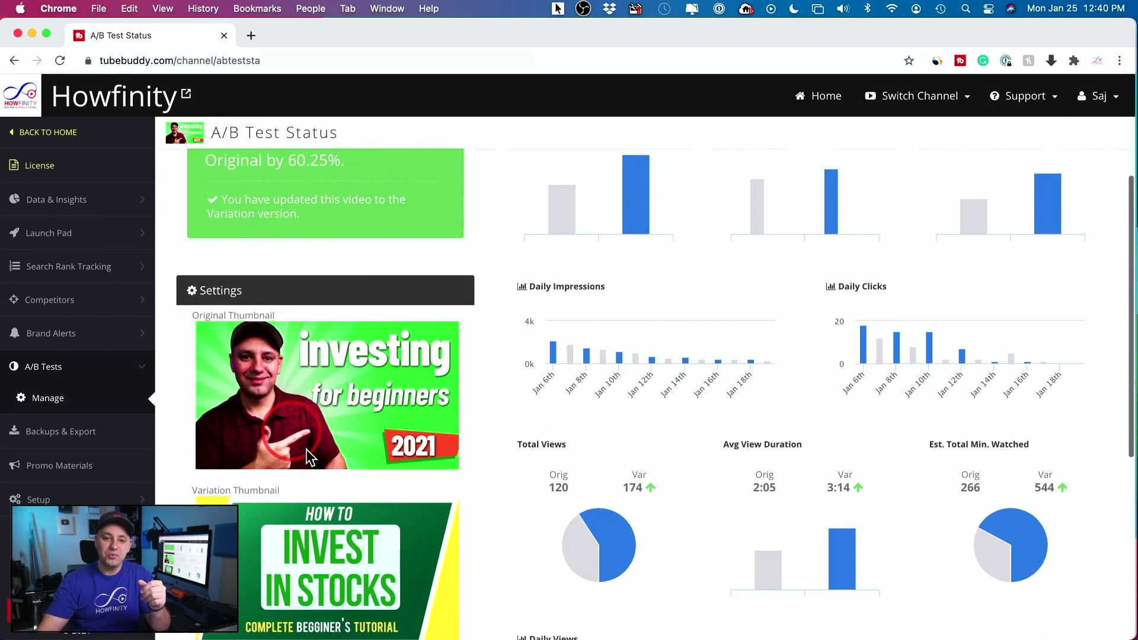
scroll(394, 456, down, 3)
scroll(353, 348, up, 11)
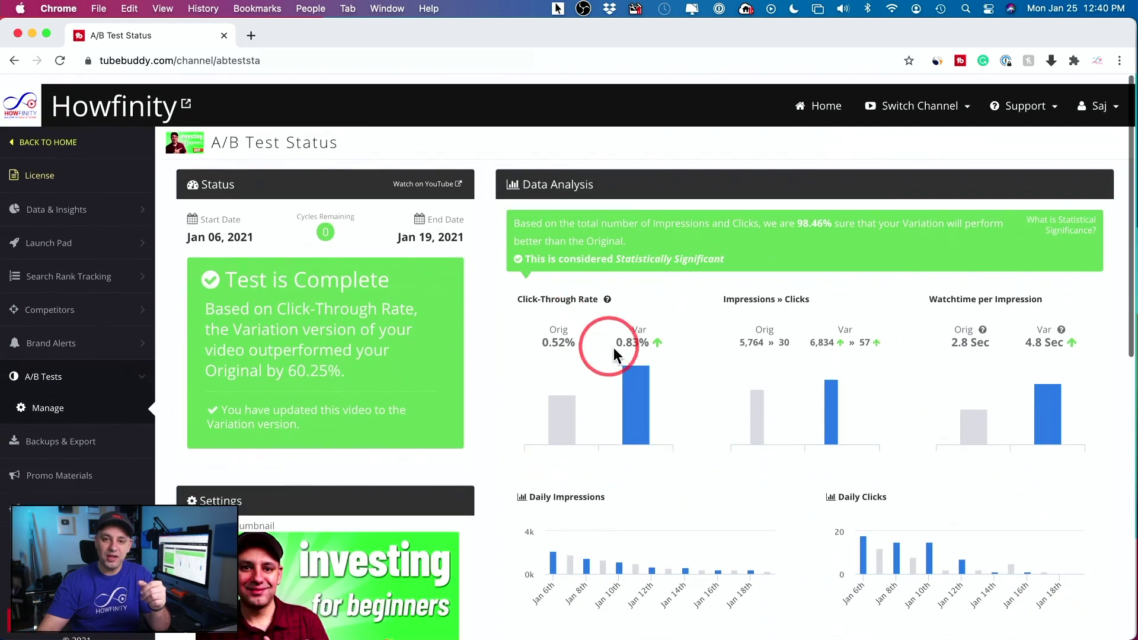